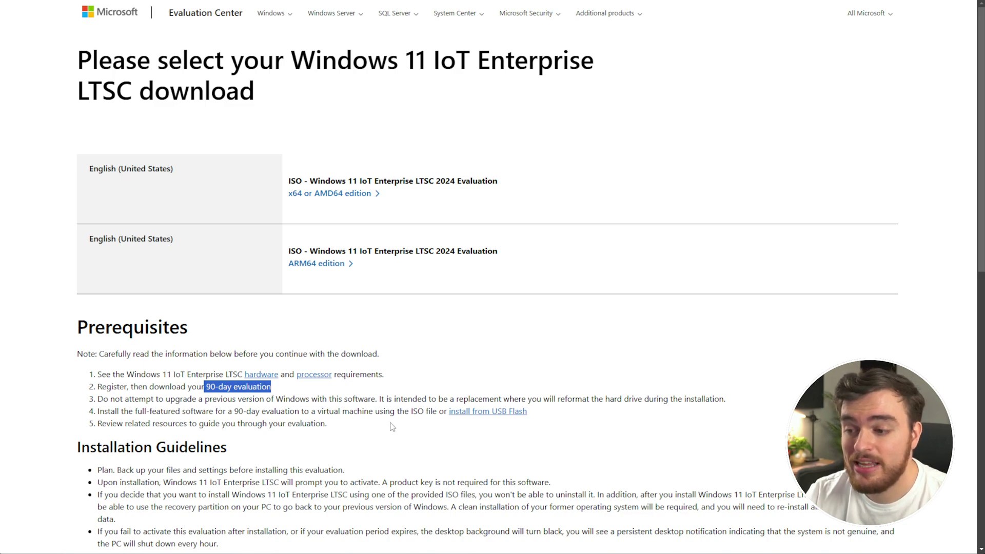
- Examine the page title and ISO edition names on the Windows 11 IoT Enterprise LTSC evaluation download page
left_click_drag(368, 61, 130, 90)
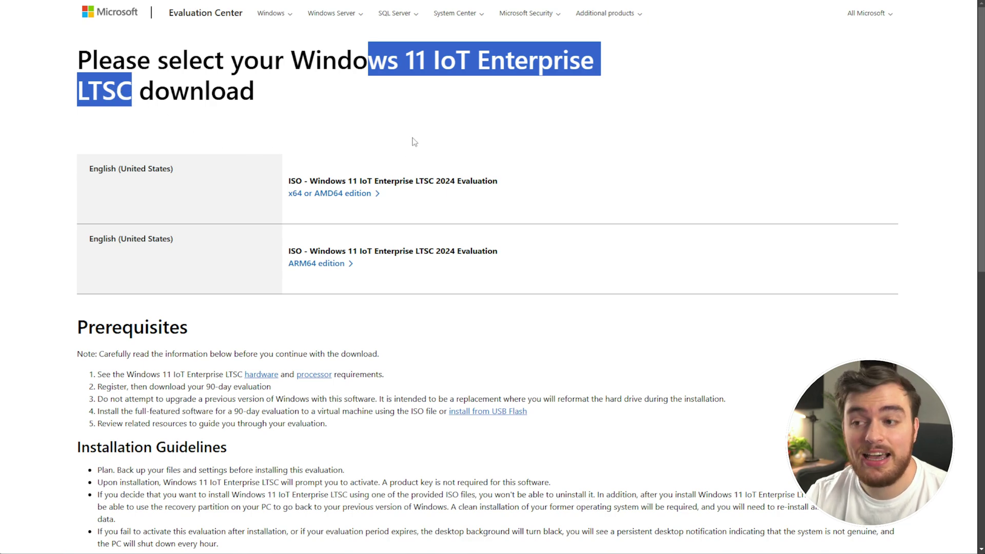
left_click(413, 115)
left_click_drag(514, 181, 435, 180)
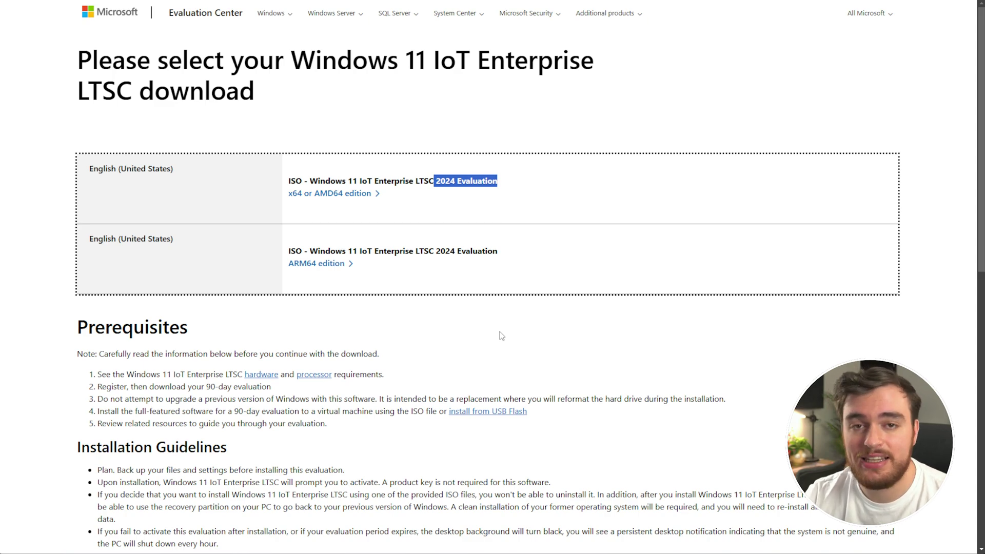
scroll(501, 346, "down", 3)
scroll(513, 341, "up", 3)
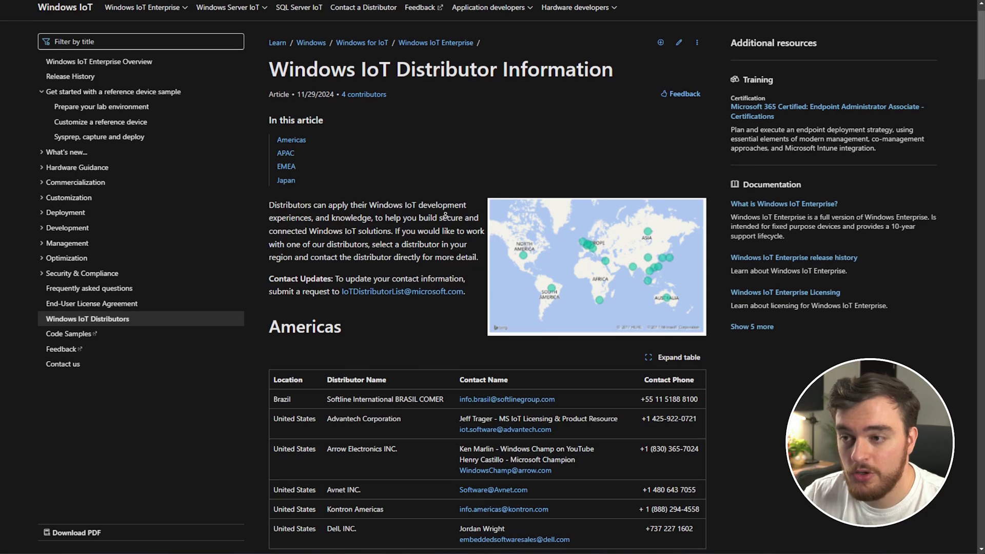
- Look through the Windows IoT distributor tables for the Americas, APAC and EMEA regions
scroll(445, 216, "down", 2)
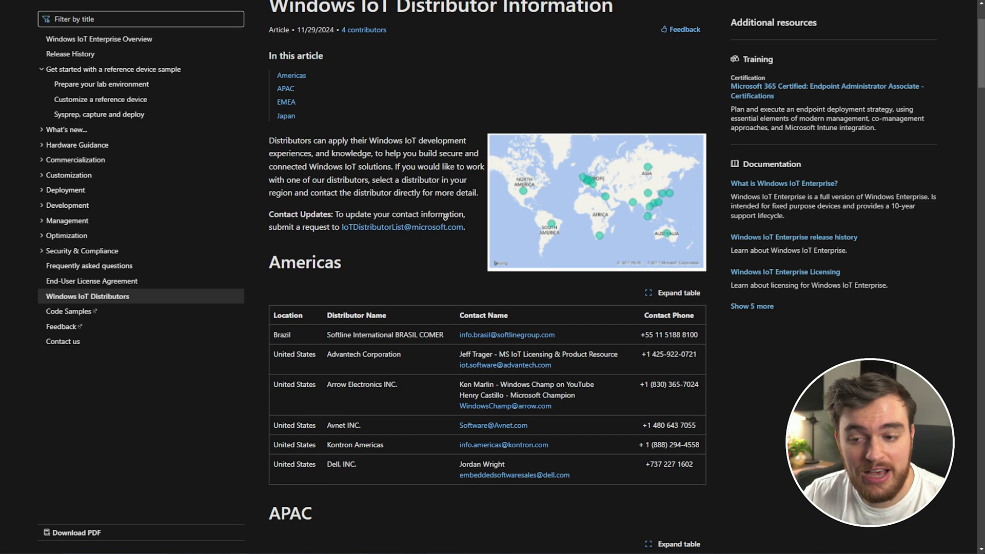
scroll(438, 224, "down", 8)
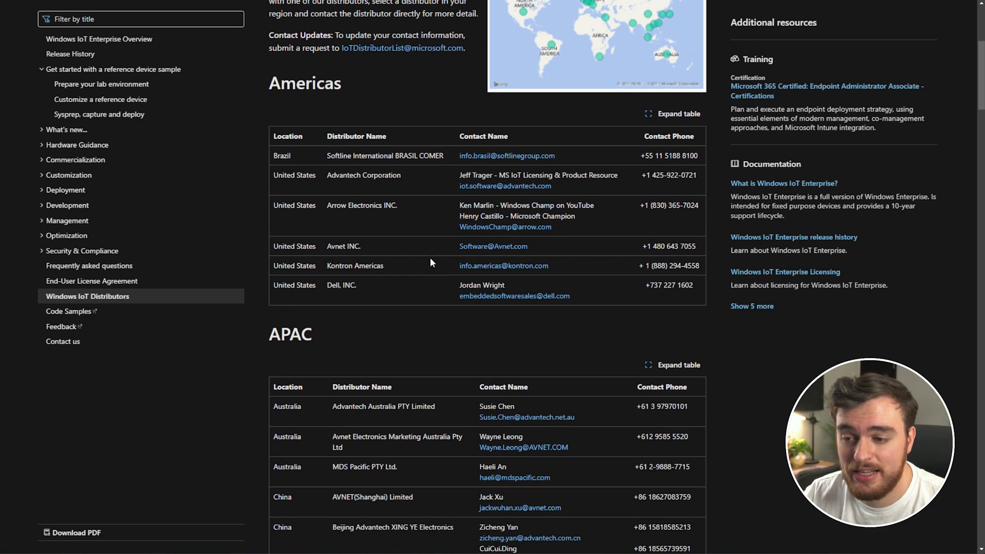
scroll(427, 281, "down", 20)
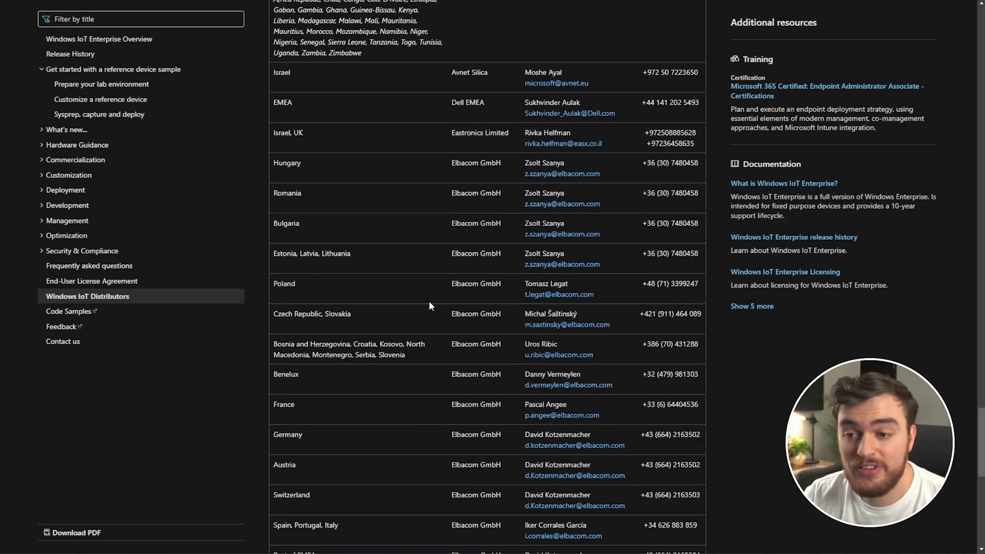
scroll(466, 324, "down", 7)
key("Home")
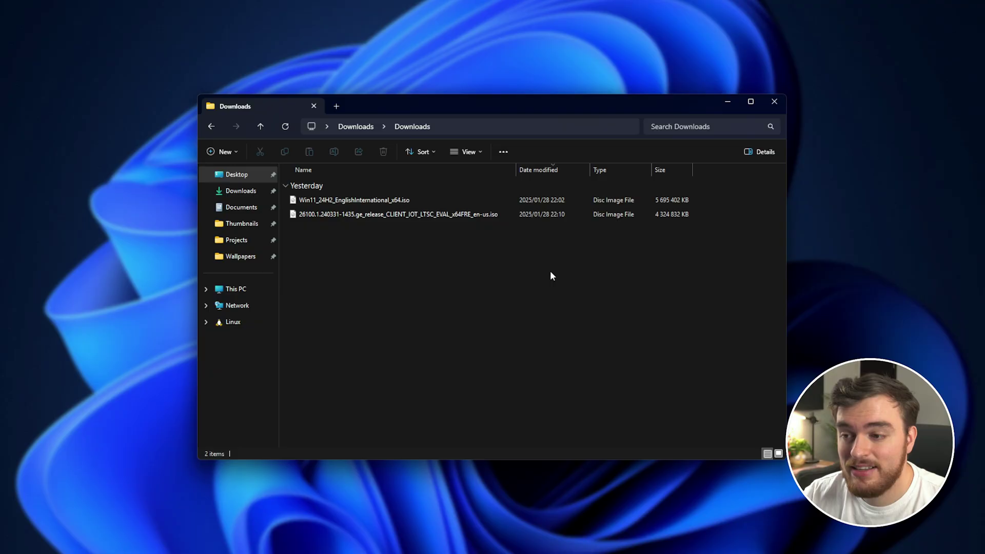
- In File Explorer, check the two Windows 11 ISO files in Downloads and select the IoT LTSC evaluation image
left_click_drag(519, 189, 655, 237)
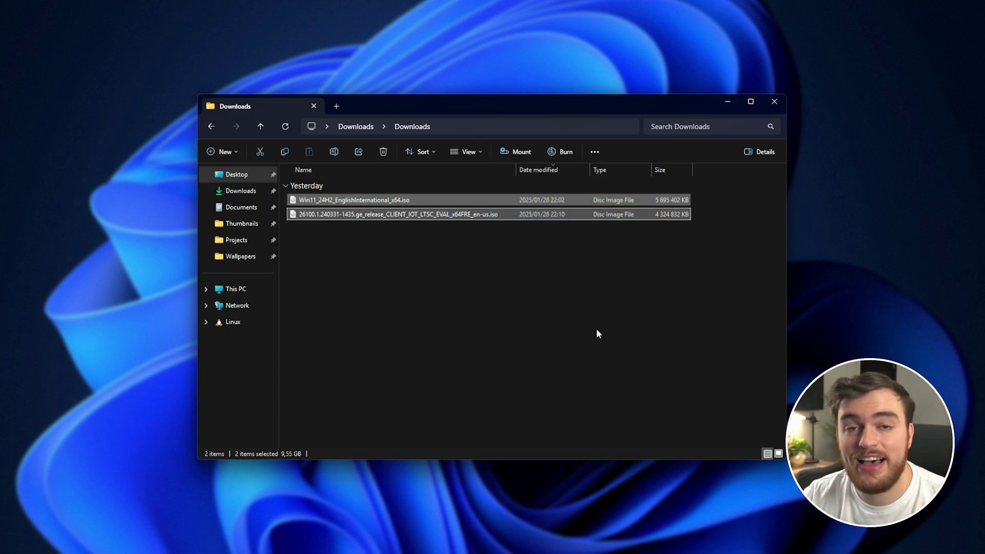
left_click(516, 231)
left_click(514, 217)
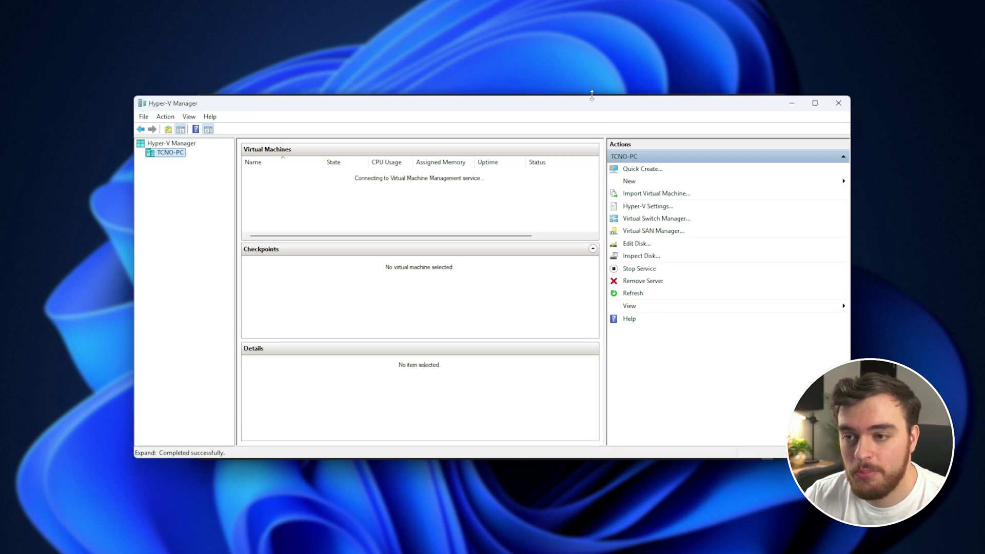
- In Hyper-V Manager, start a new virtual machine named W11 IOT and store it in a different location
left_click_drag(592, 95, 589, 36)
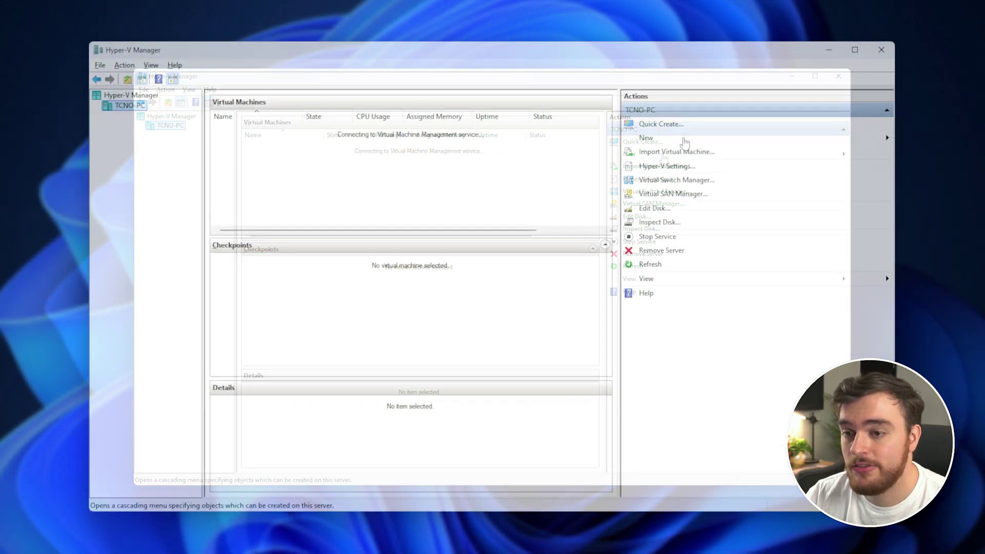
left_click(660, 156)
left_click(876, 153)
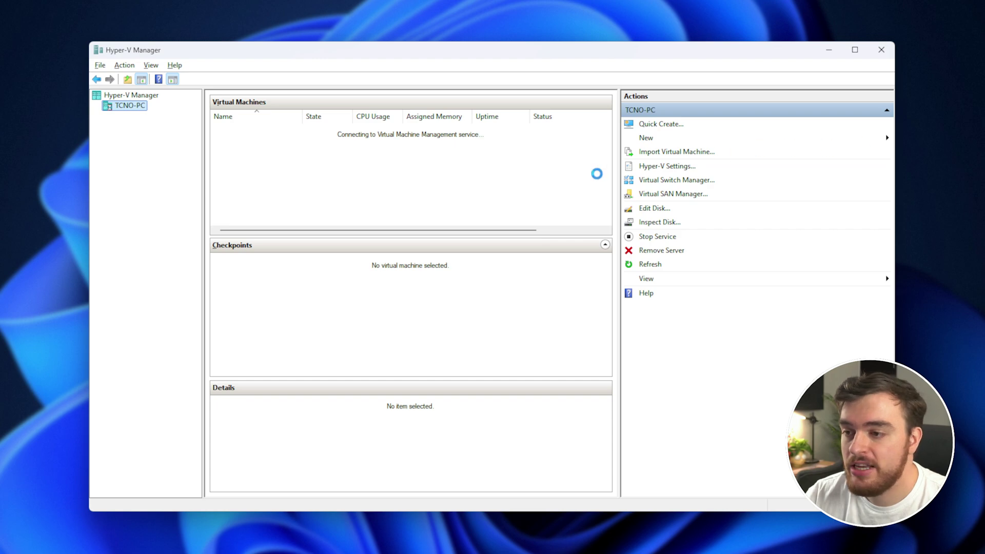
type("W11 IOT")
left_click(403, 268)
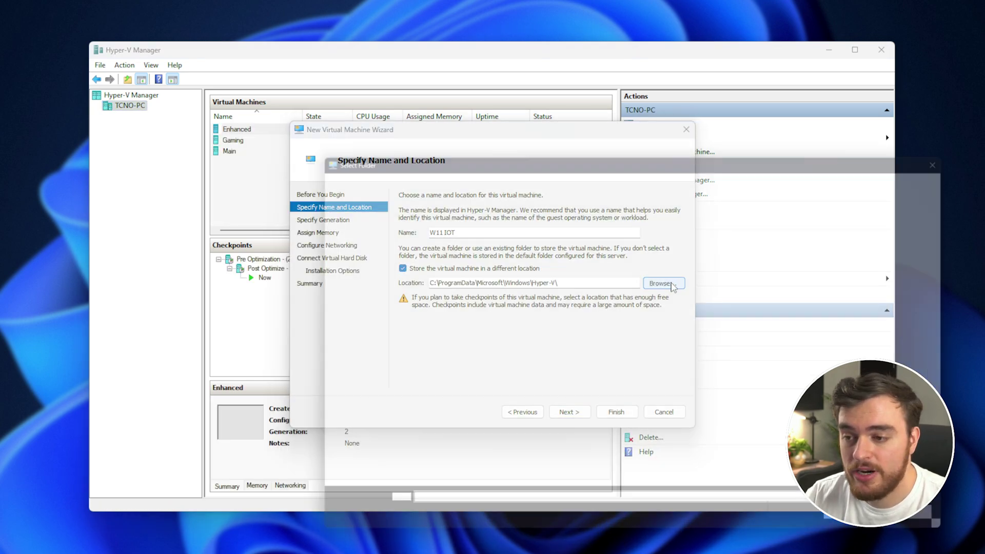
- Make the virtual machine Generation 2 and assign it 6144 MB of startup memory without Dynamic Memory
left_click(569, 412)
left_click(569, 412)
type("6144")
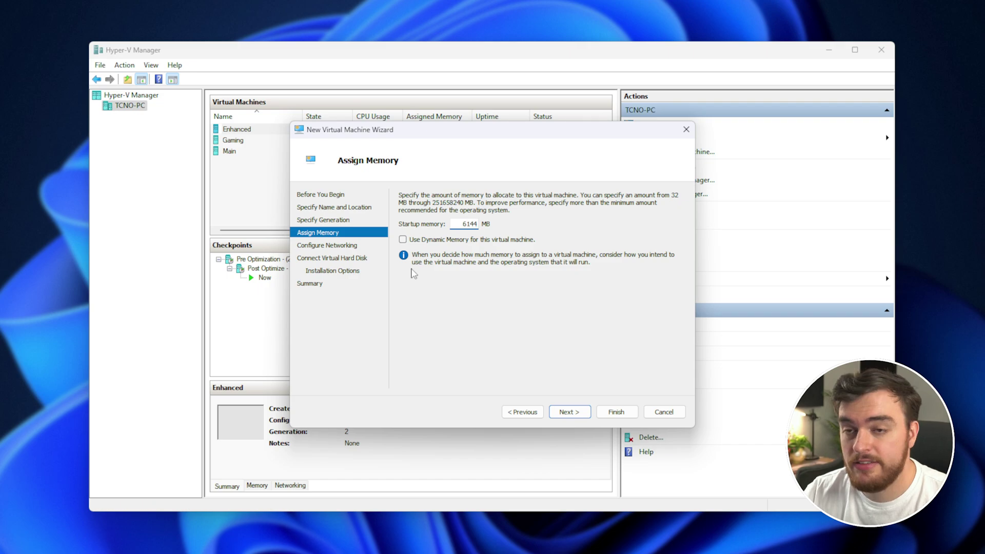
left_click(569, 412)
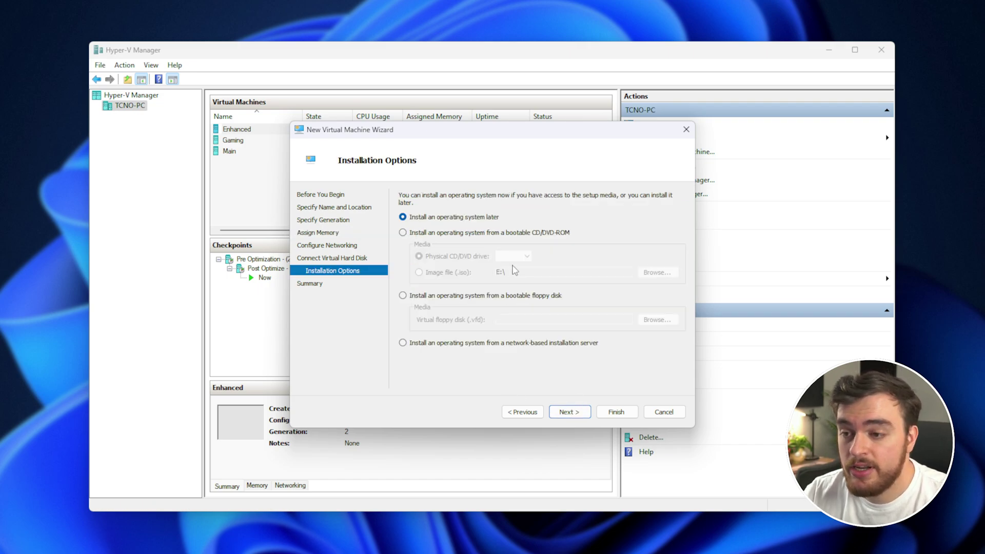
- Set the Windows 11 IoT LTSC evaluation ISO as the bootable installation image and create the virtual machine
left_click(508, 233)
left_click(462, 274)
left_click(662, 275)
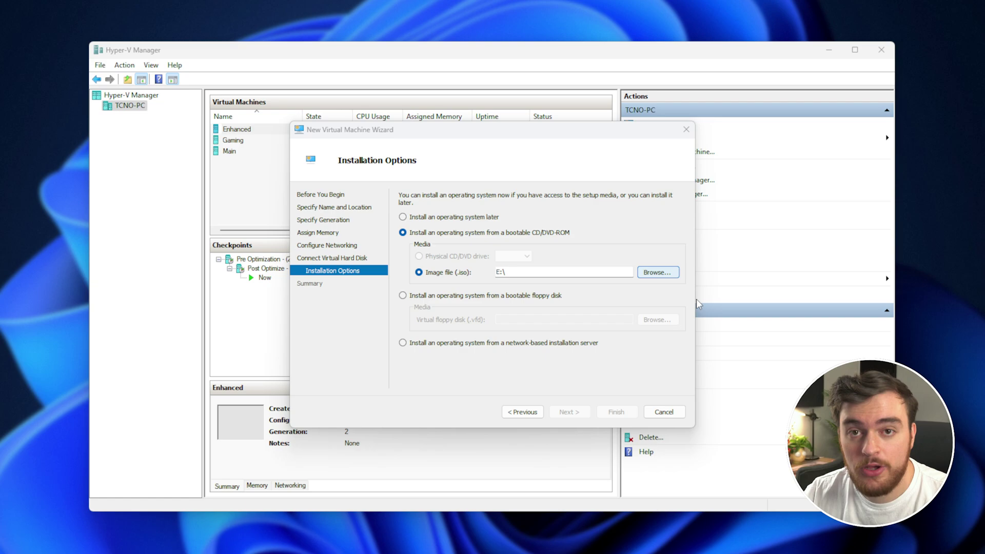
left_click(569, 412)
left_click(616, 412)
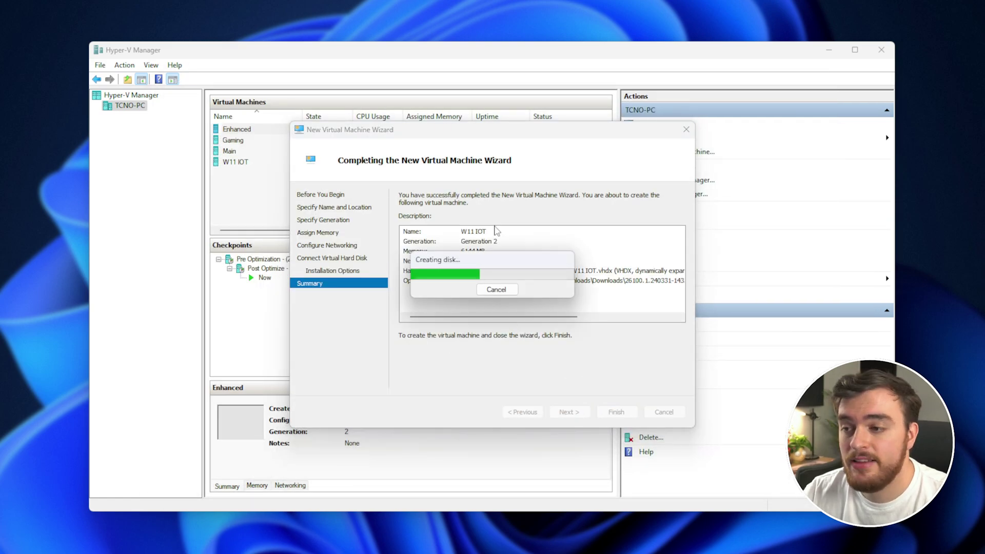
- Examine the Secure Boot and Trusted Platform Module options in the W11 IOT security settings, and close the settings
right_click(330, 162)
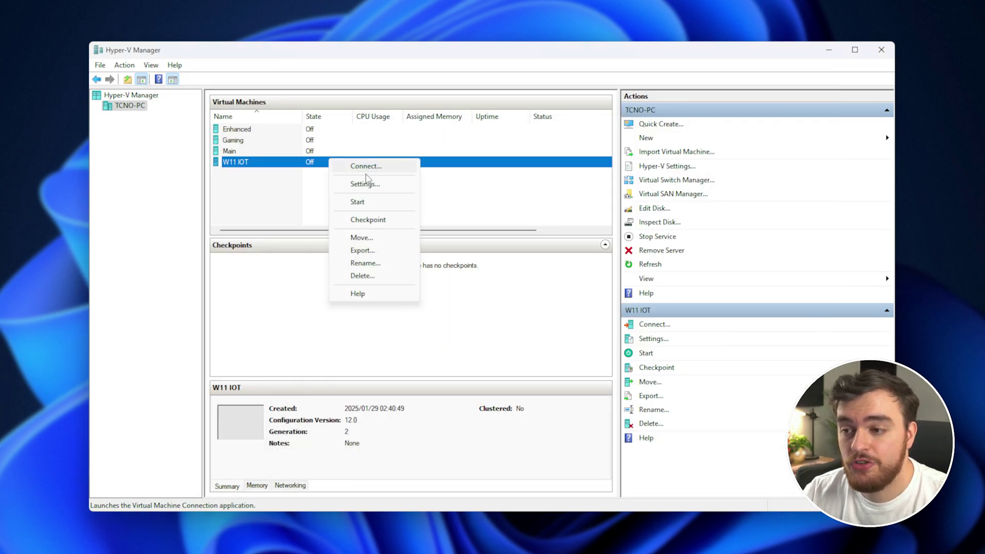
left_click(359, 184)
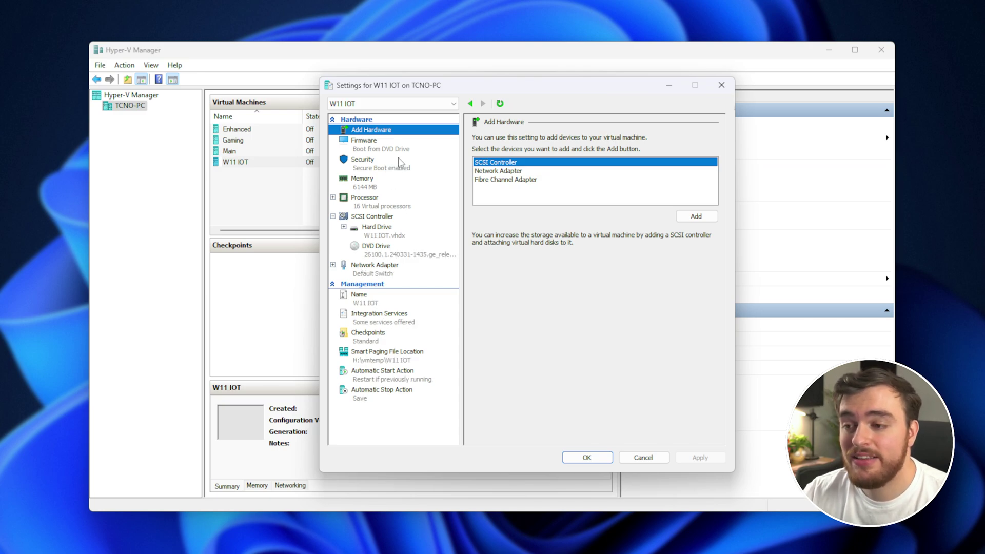
left_click(402, 166)
left_click_drag(498, 87, 478, 91)
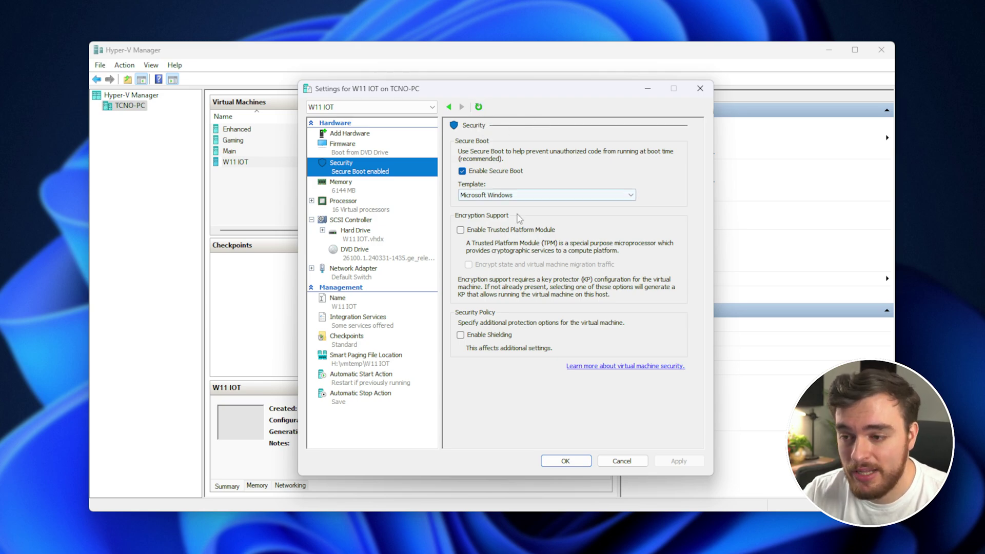
key("ctrl")
key("ctrl")
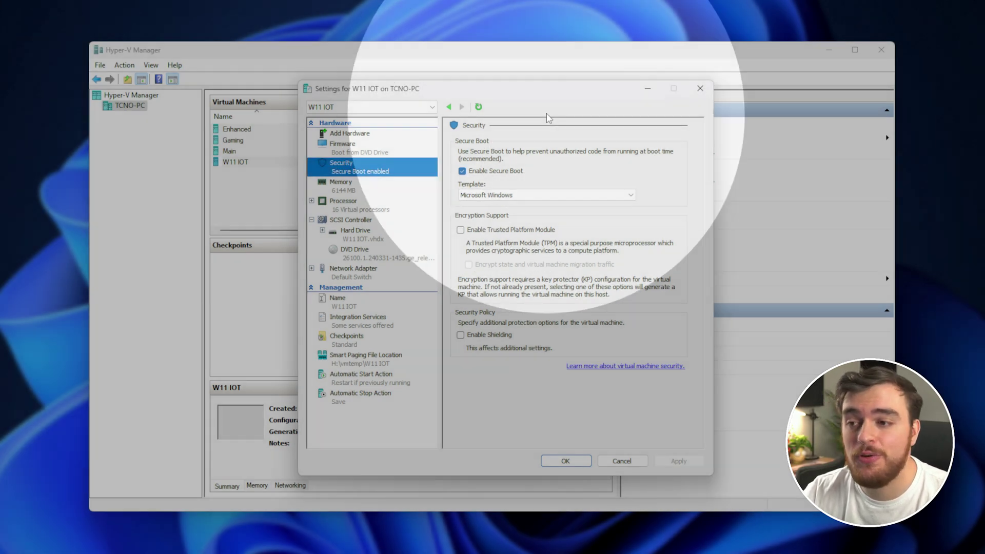
left_click(547, 120)
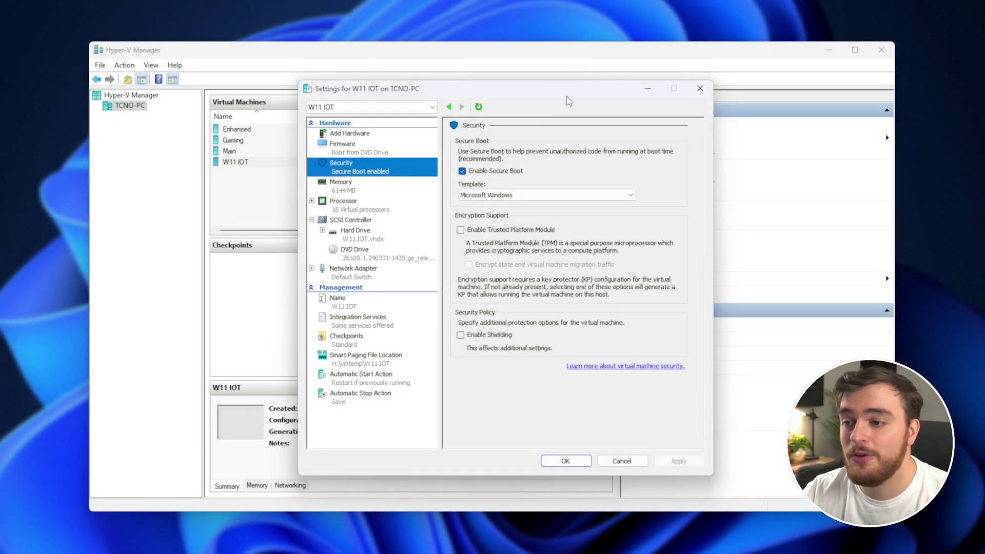
left_click_drag(566, 92, 561, 98)
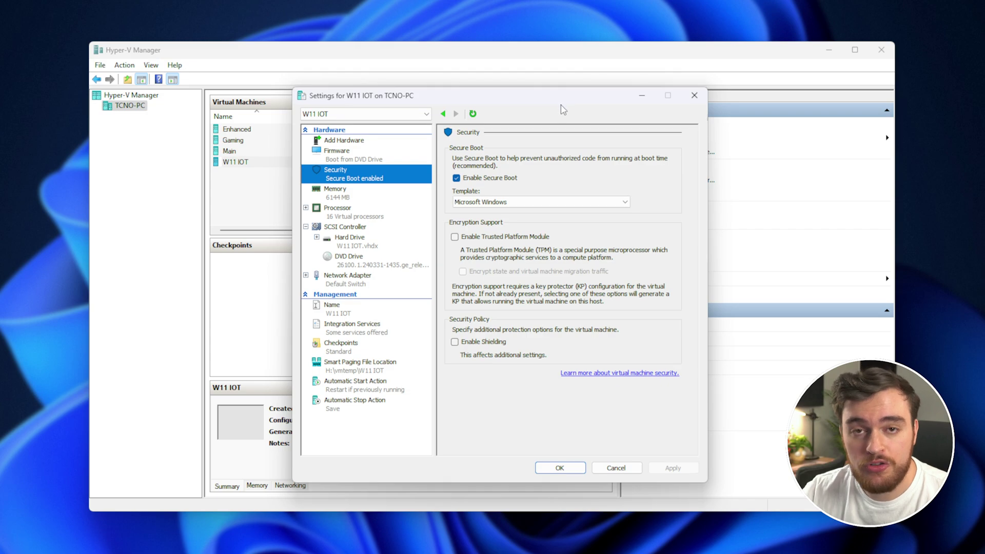
left_click(695, 96)
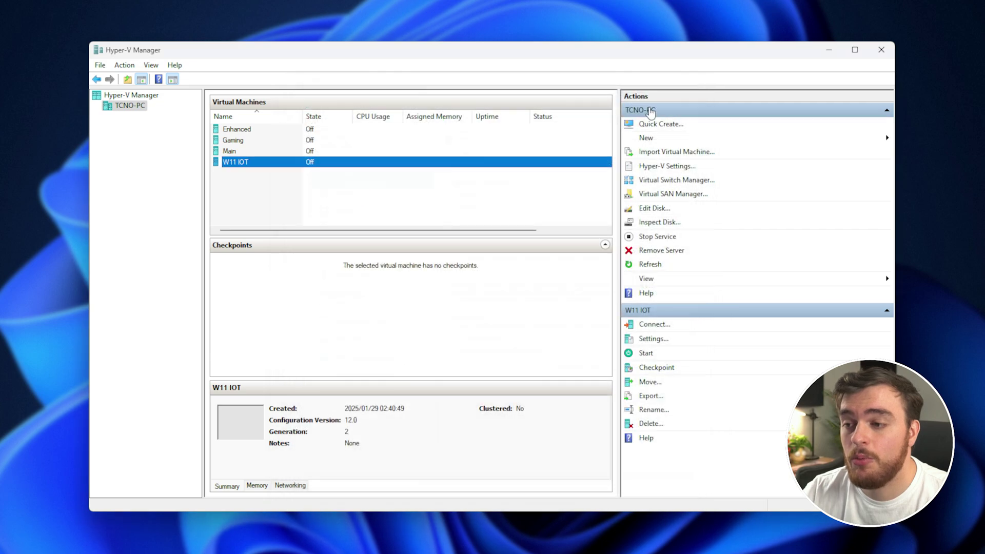
- Connect to the W11 IOT virtual machine and start it
right_click(364, 163)
left_click(398, 164)
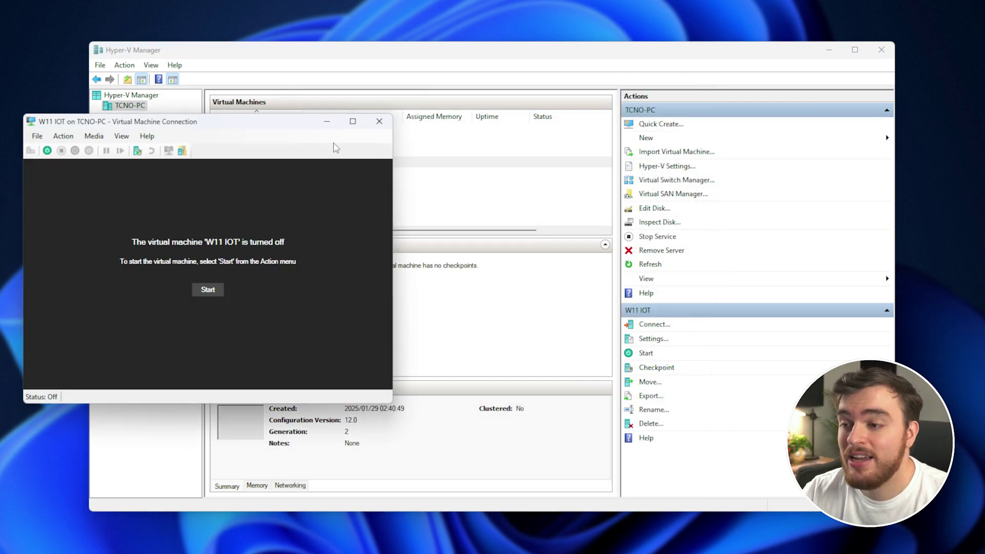
left_click(208, 289)
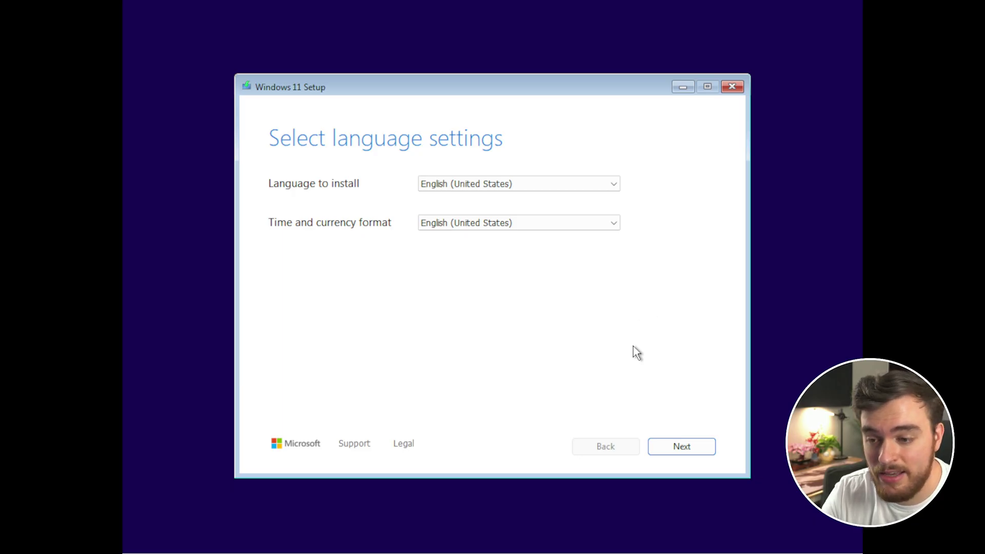
- Install Windows 11 on the Disk 0 unallocated space with English (United States) and a US keyboard, agreeing to delete everything
left_click(684, 449)
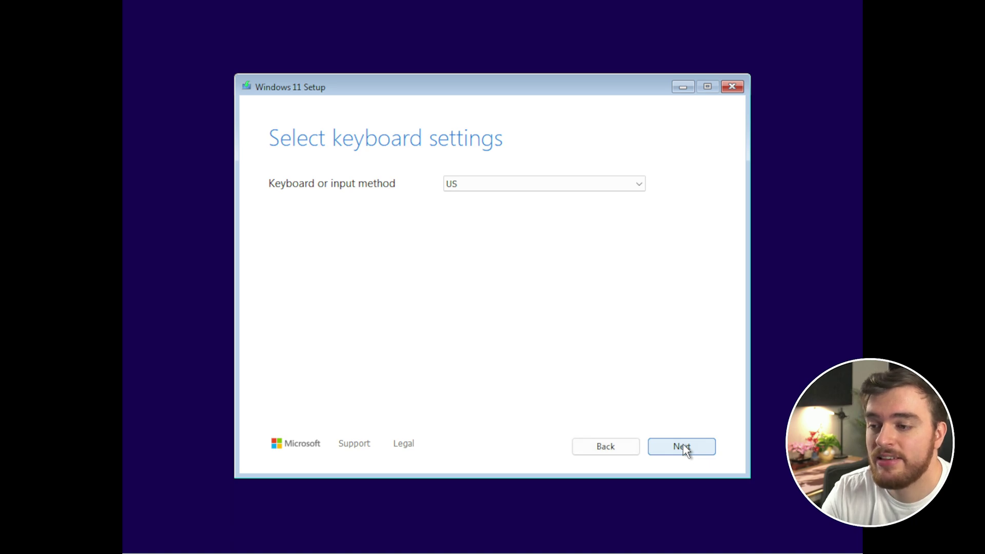
left_click(684, 448)
left_click(382, 257)
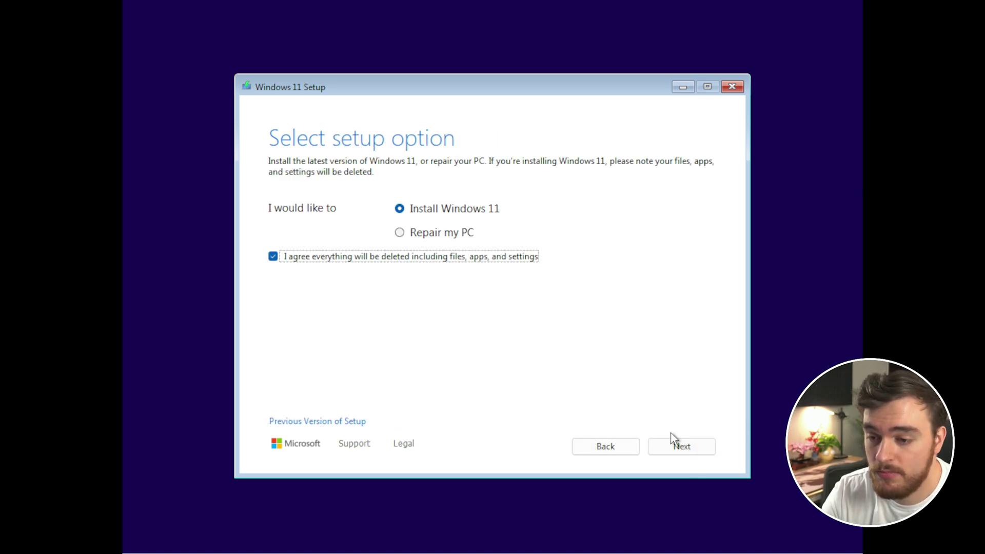
left_click(675, 443)
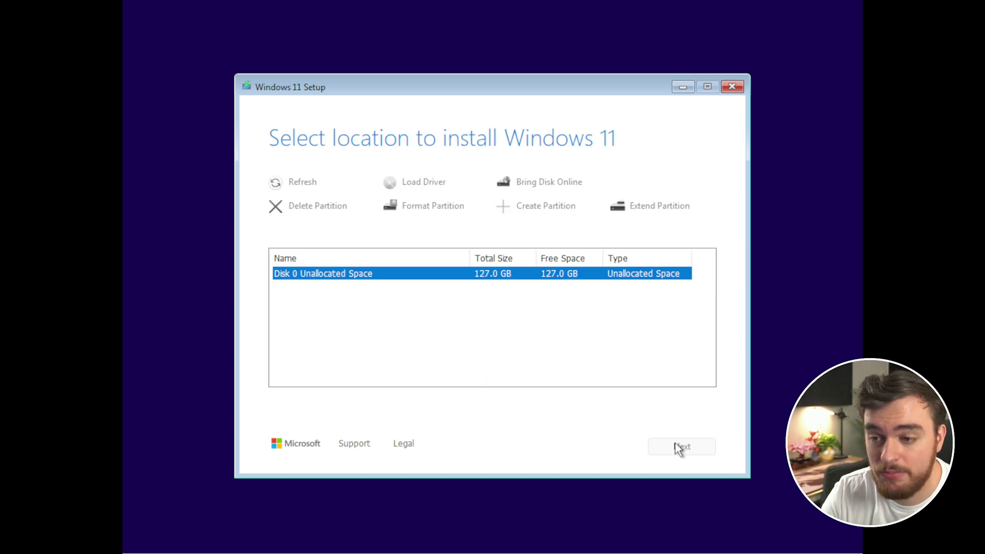
left_click(687, 445)
left_click(699, 453)
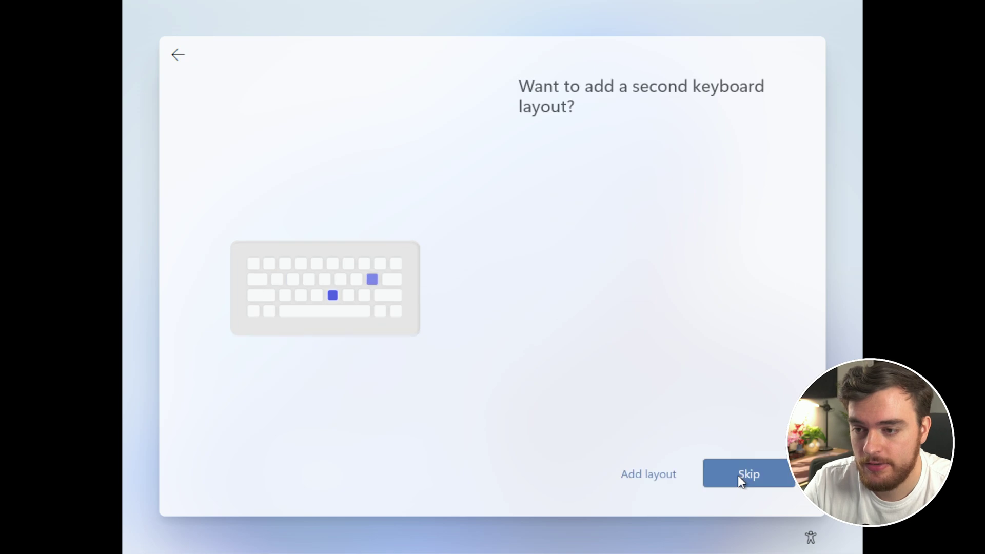
- Skip the second keyboard layout and set the device's user name to vm
left_click(739, 475)
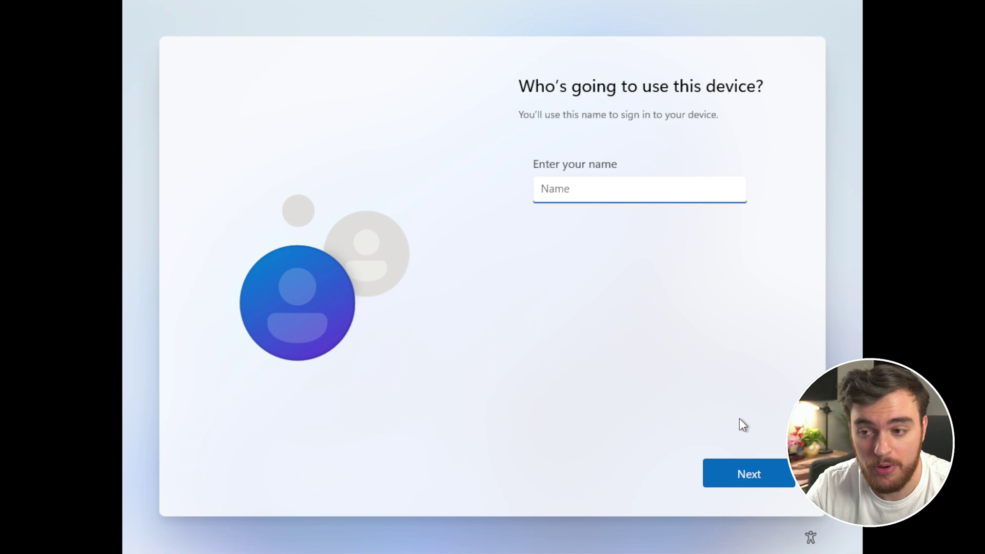
type("T")
key("BackSpace")
type("sm")
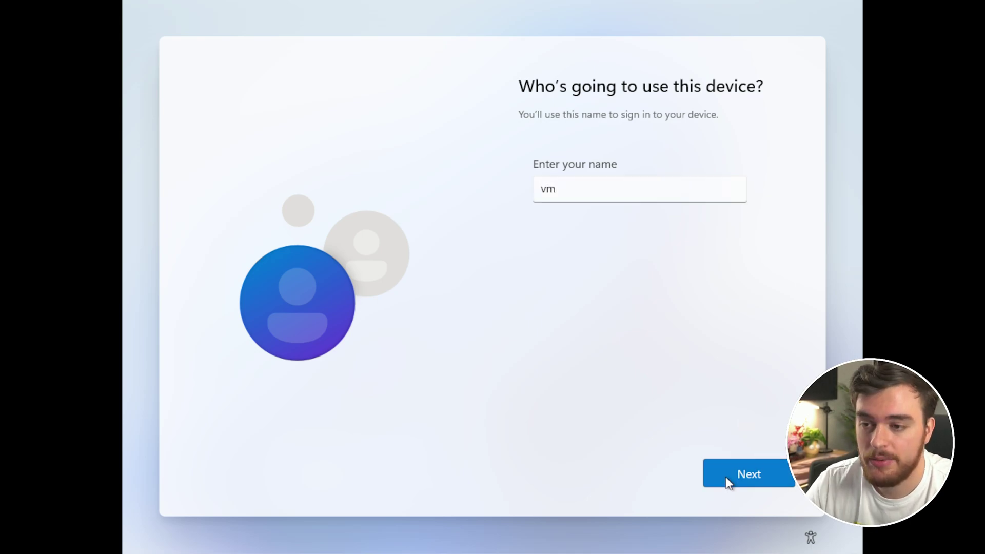
left_click(726, 478)
left_click(728, 481)
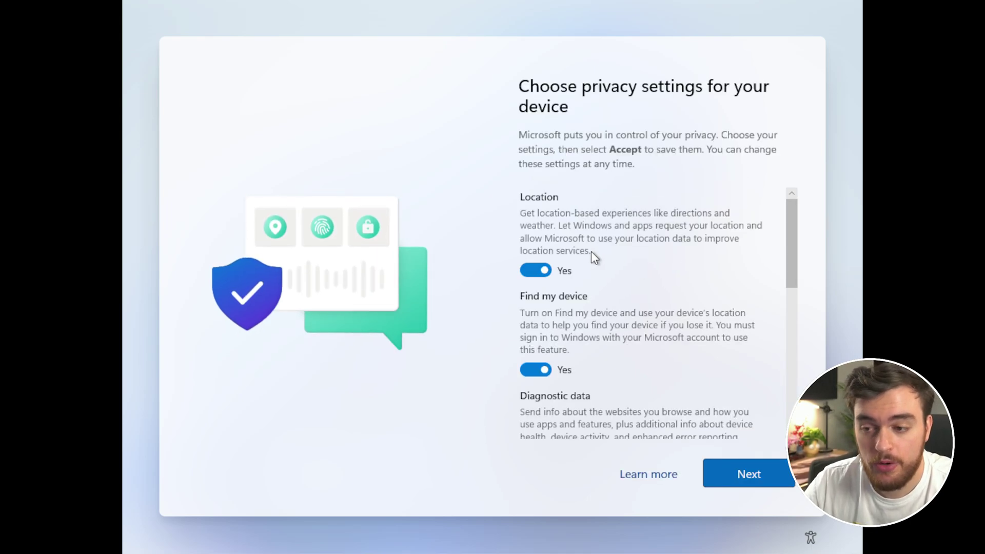
- Turn off Location and Find my device, limit diagnostic data to Required only, and continue past the privacy settings
left_click(537, 268)
left_click(537, 357)
scroll(574, 380, "down", 2)
left_click(574, 373)
scroll(579, 367, "down", 8)
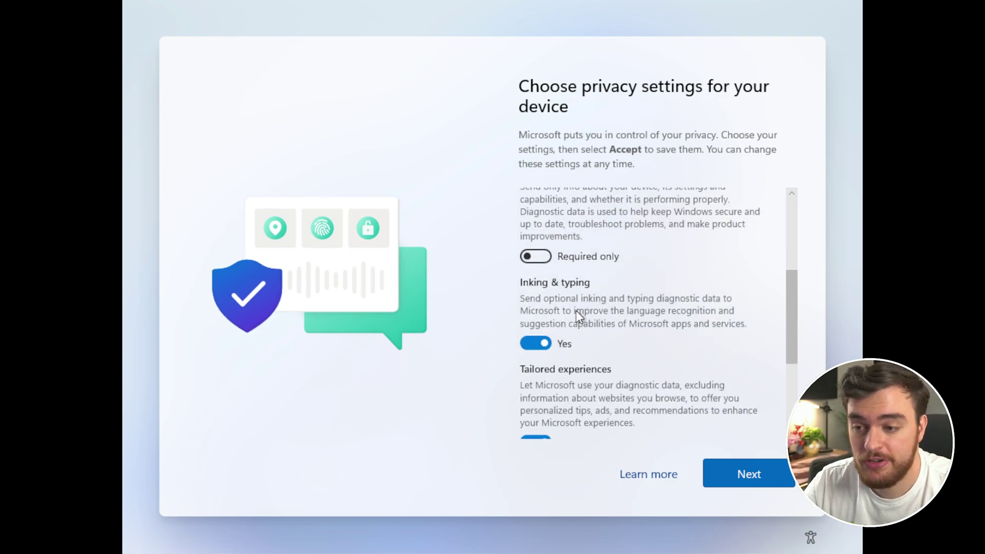
left_click(725, 472)
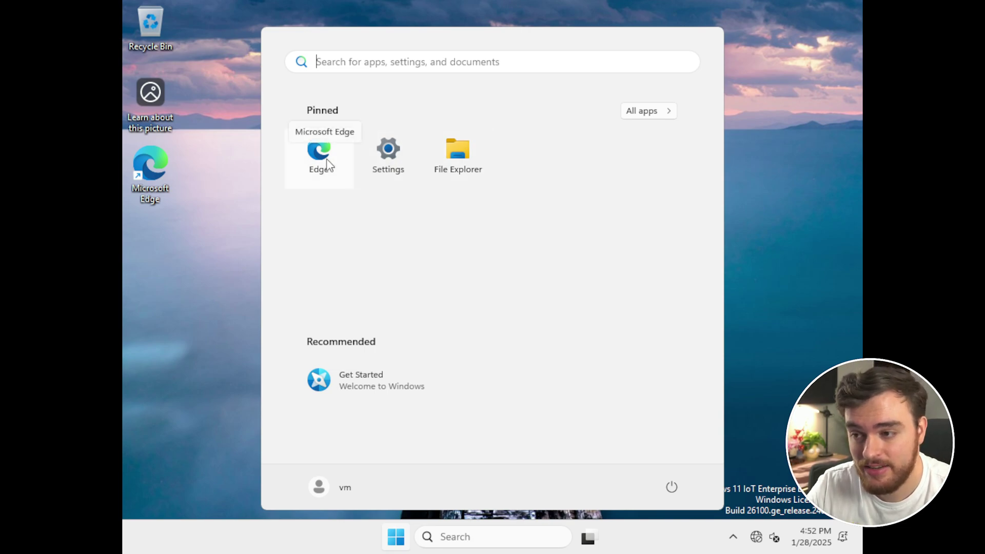
- Review the pinned apps in the Start menu of the new installation and close the menu
left_click(251, 274)
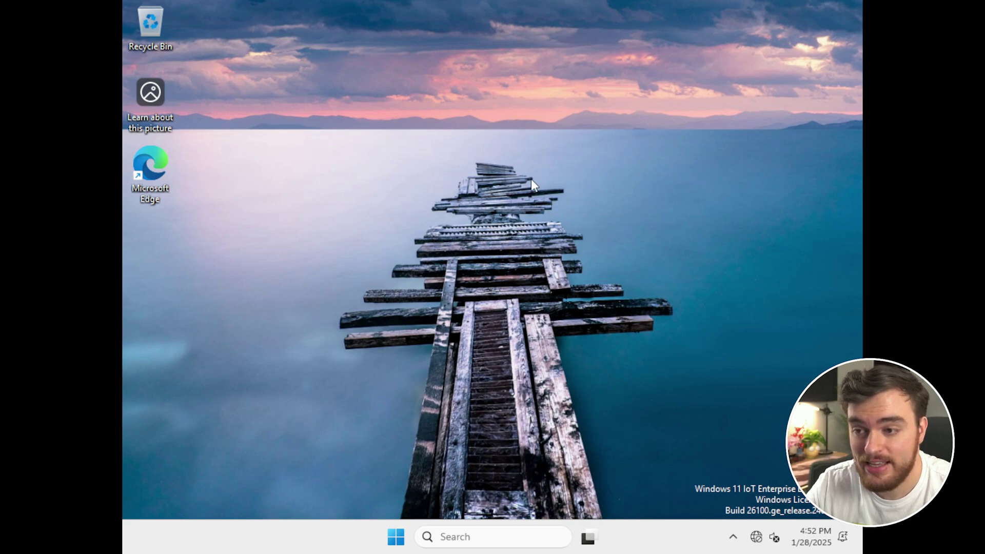
- Check for Windows updates in the Settings of the new installation
left_click(395, 536)
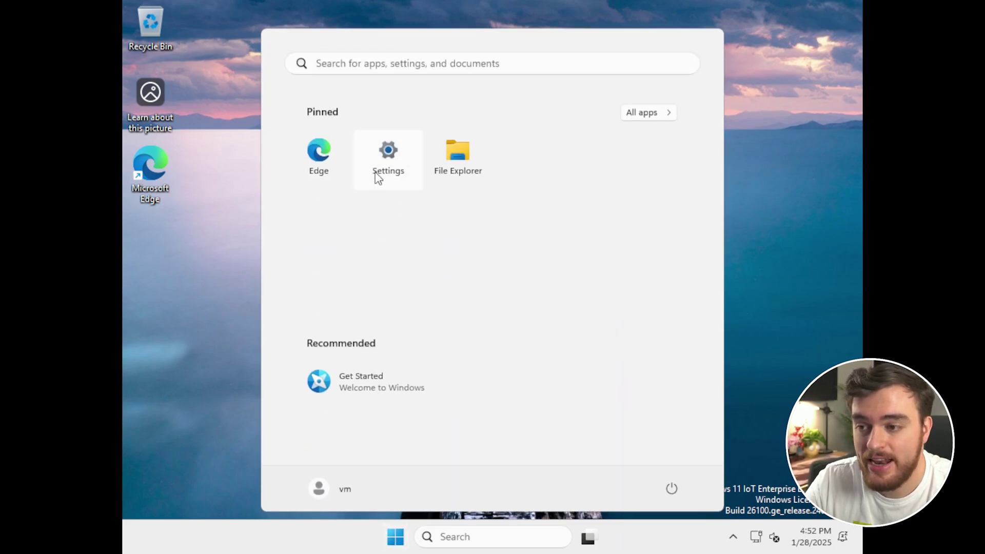
left_click(379, 177)
left_click(266, 440)
left_click(781, 123)
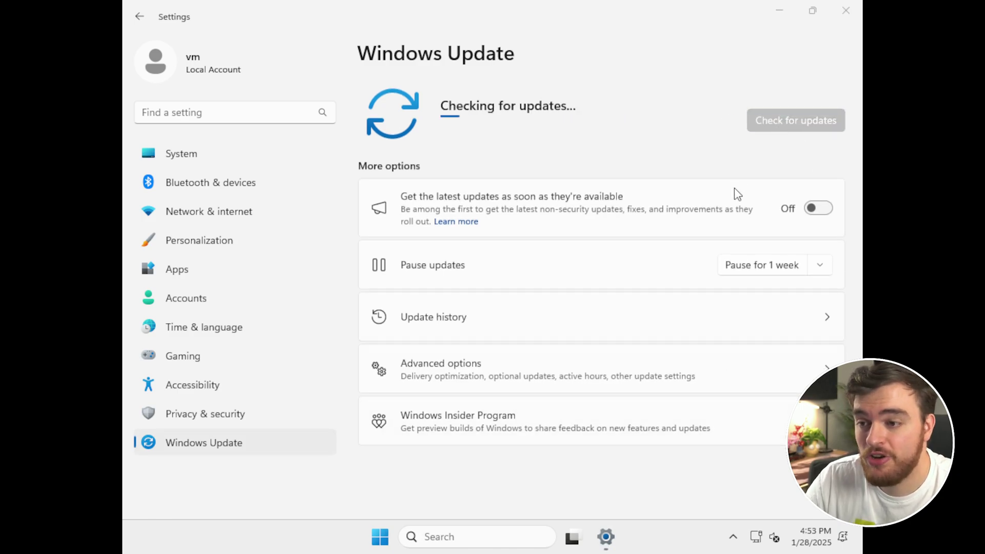
- Open Task Manager, maximize it, and look through the full list of running processes
key("ctrl+shift+Escape")
left_click_drag(675, 114, 631, 56)
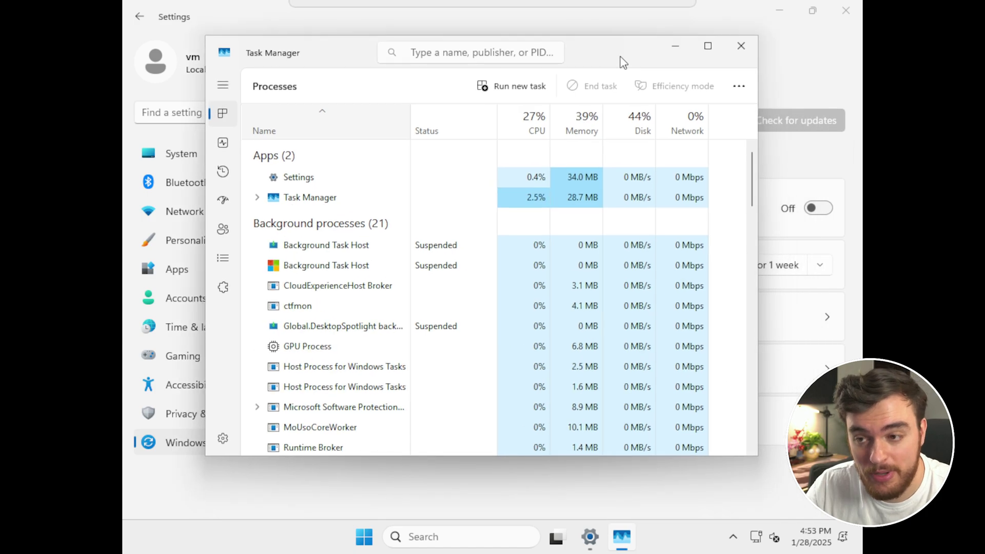
left_click(707, 45)
scroll(542, 230, "down", 10)
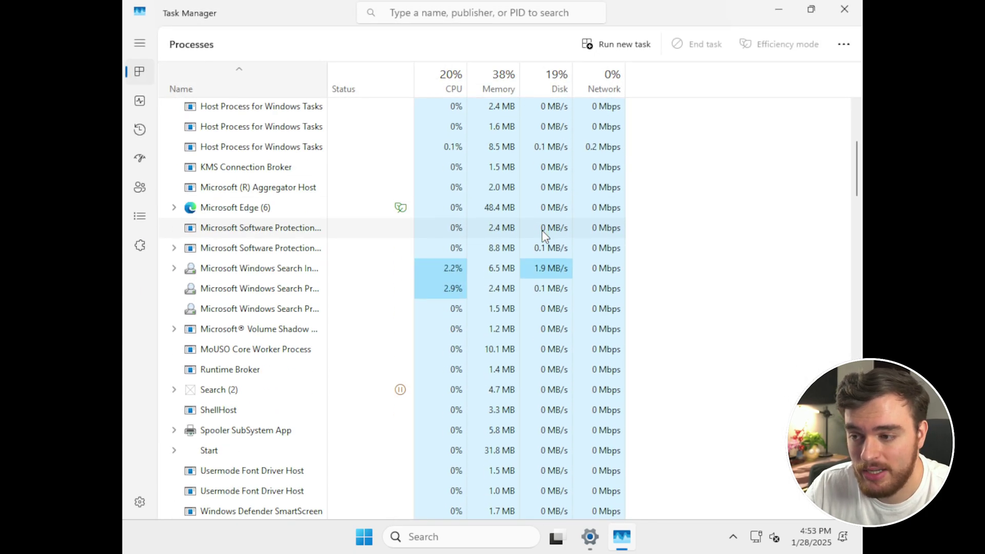
scroll(546, 267, "down", 10)
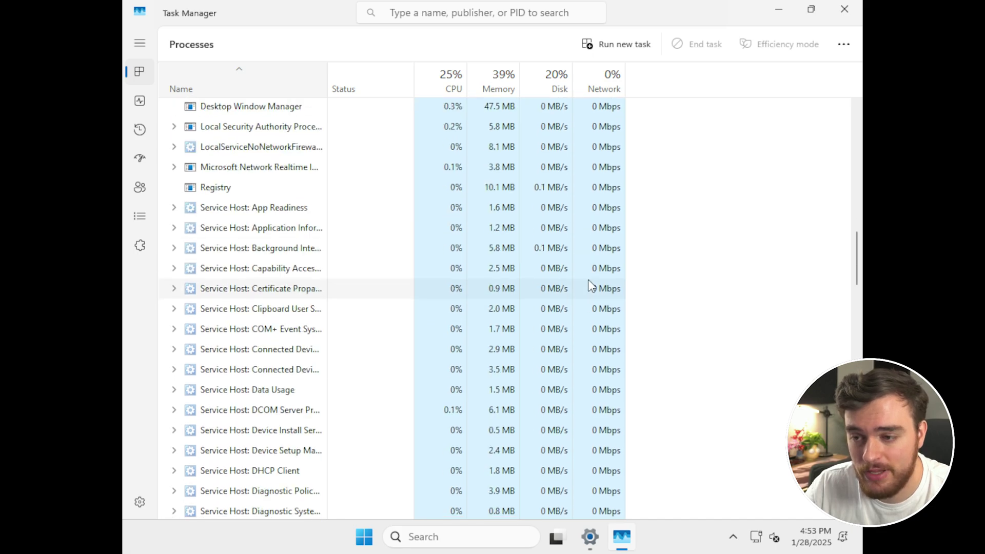
scroll(593, 287, "down", 15)
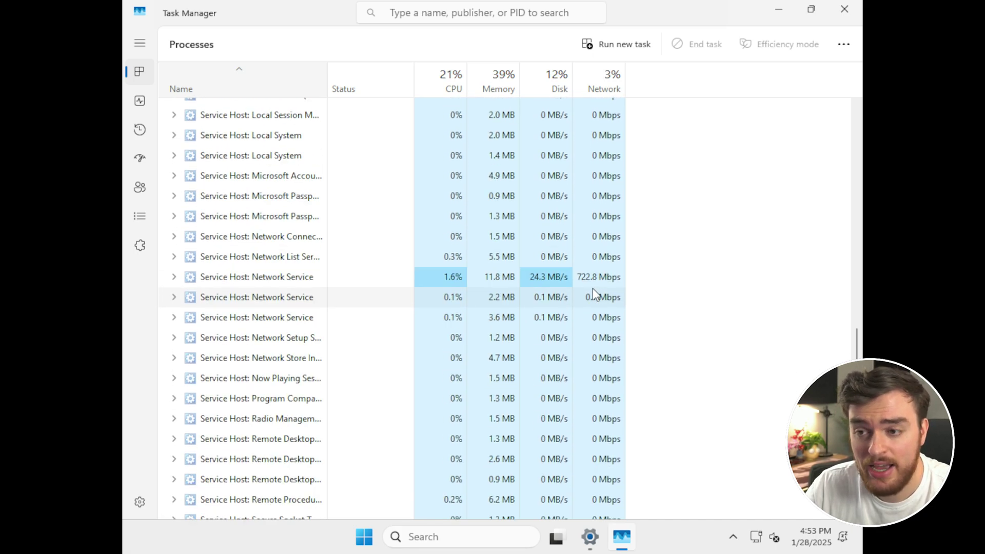
scroll(613, 287, "down", 5)
- Uncover the Windows Update page to check the download progress, and maximize Task Manager again
double_click(629, 16)
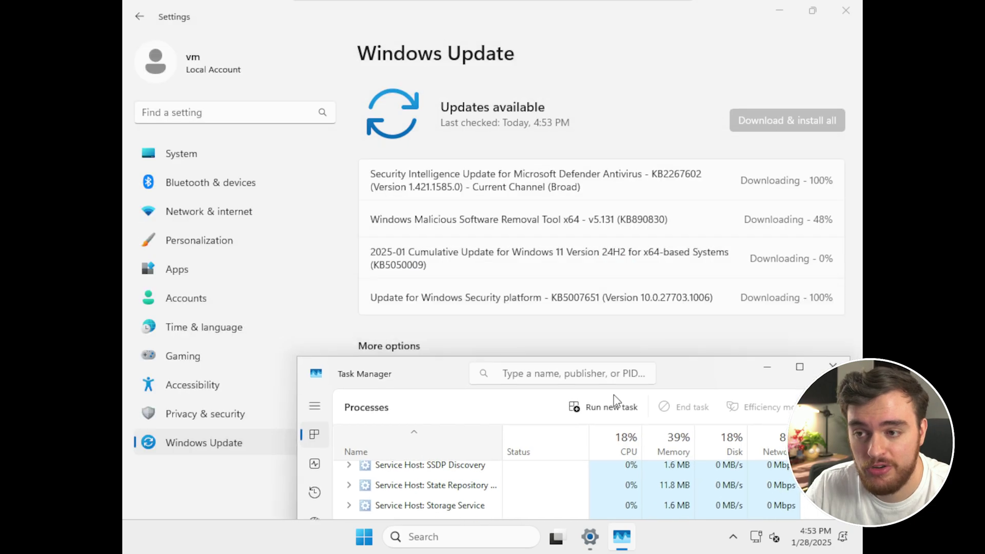
left_click_drag(614, 383, 626, 26)
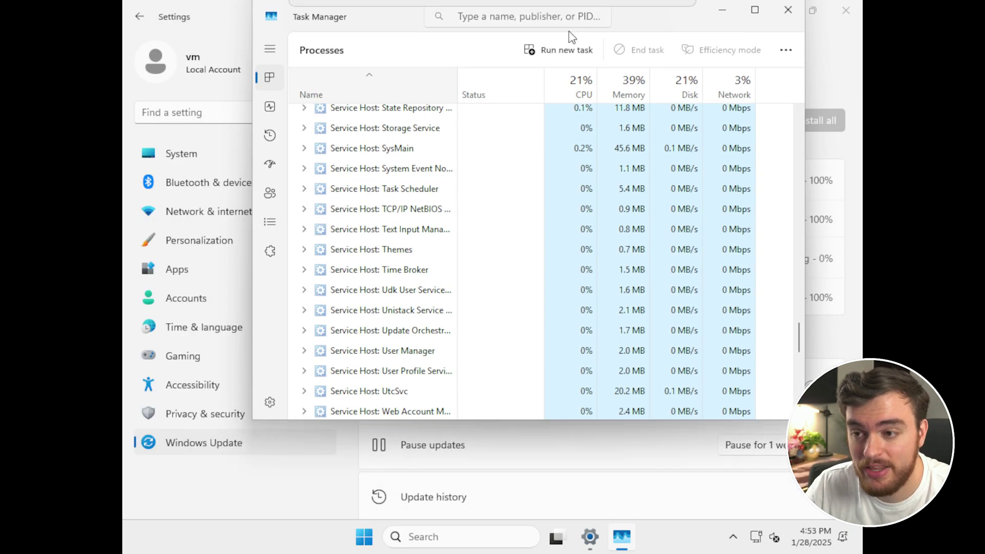
double_click(627, 26)
- Go back to the start of the process list and bring up the memory performance details
left_click_drag(855, 408, 856, 131)
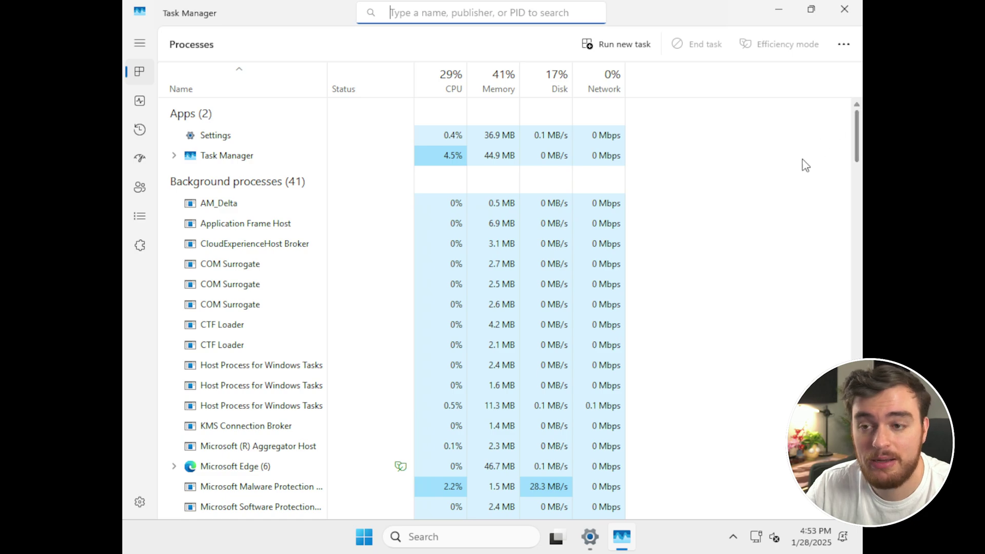
left_click(148, 103)
left_click(272, 136)
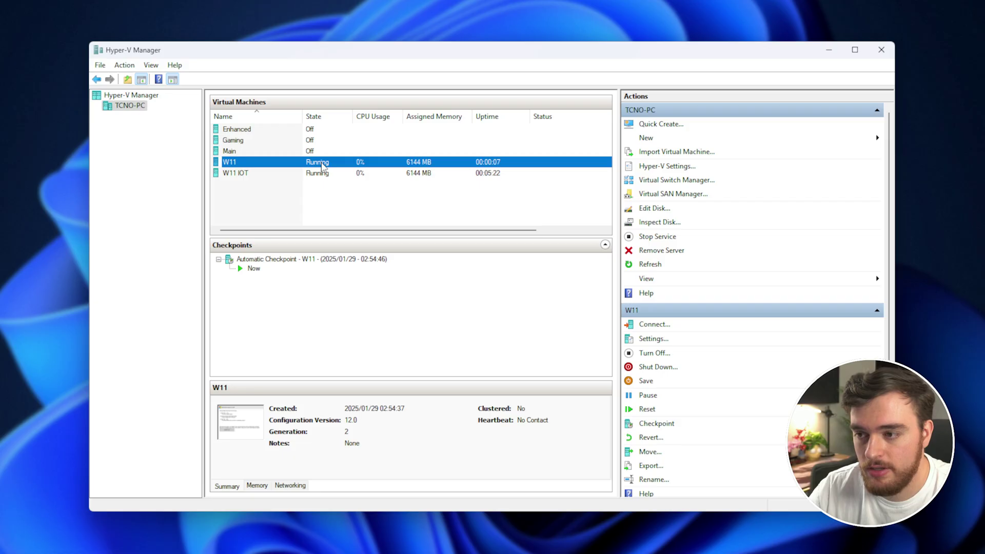
- Enable the Trusted Platform Module in the security settings of the W11 virtual machine and confirm
right_click(322, 163)
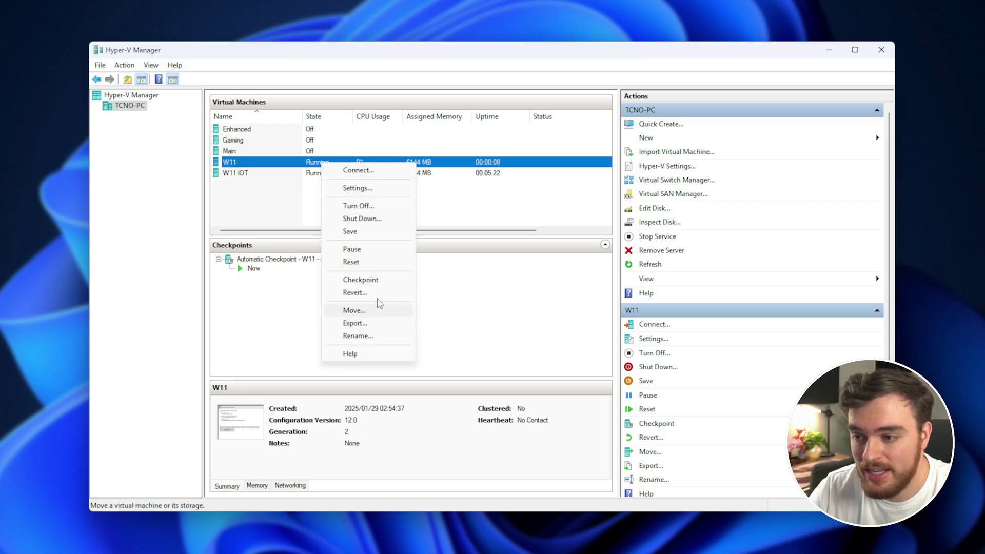
left_click(366, 188)
left_click(376, 165)
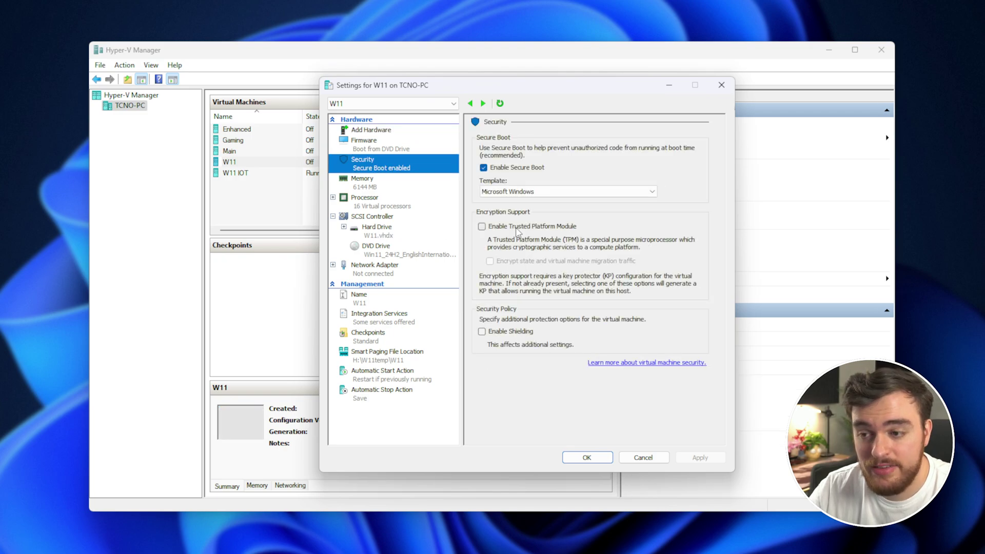
left_click(519, 227)
left_click(600, 456)
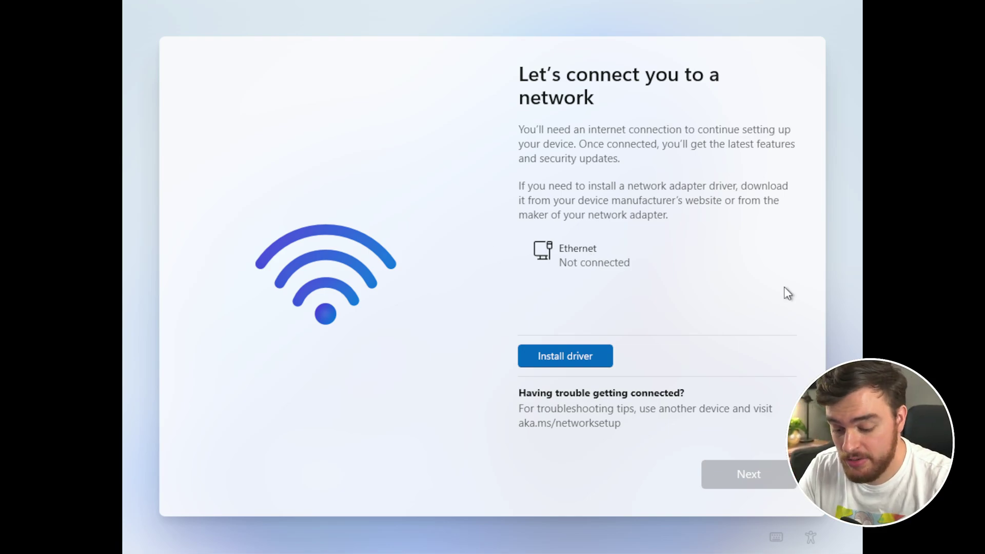
- Open a command prompt during the network setup, change to the oobe folder, and run bypassnro.cmd
key("shift+F10")
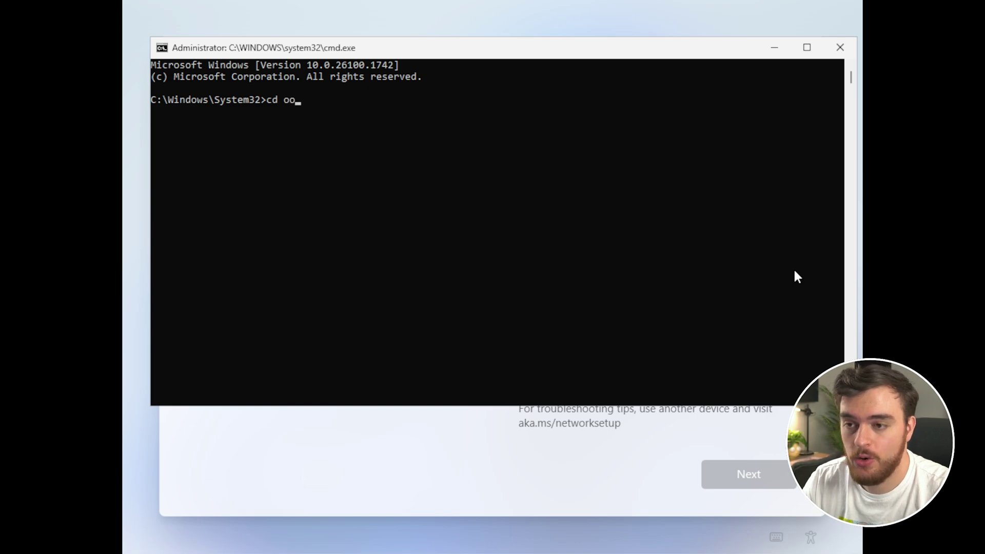
type("be")
key("Return")
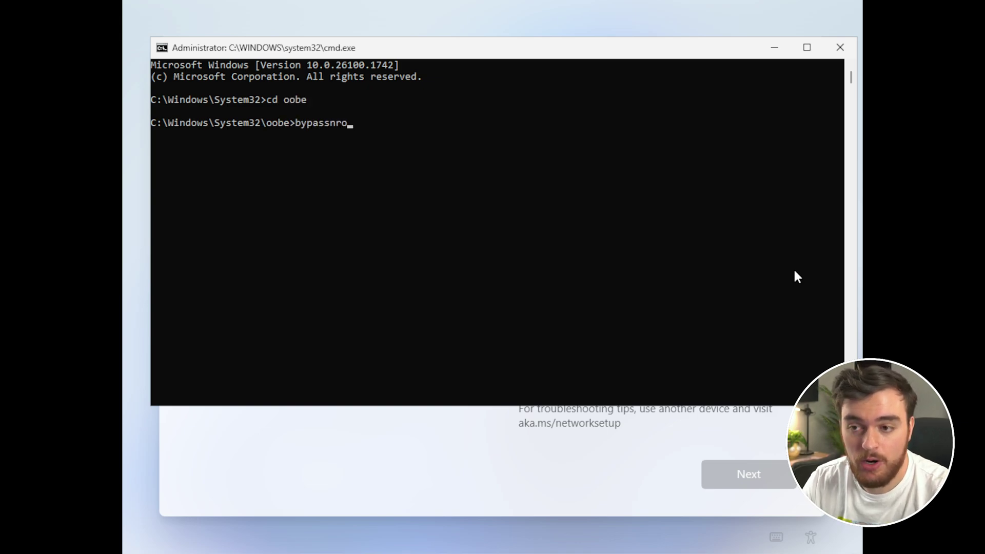
type("bypassnro.cmd")
key("Return")
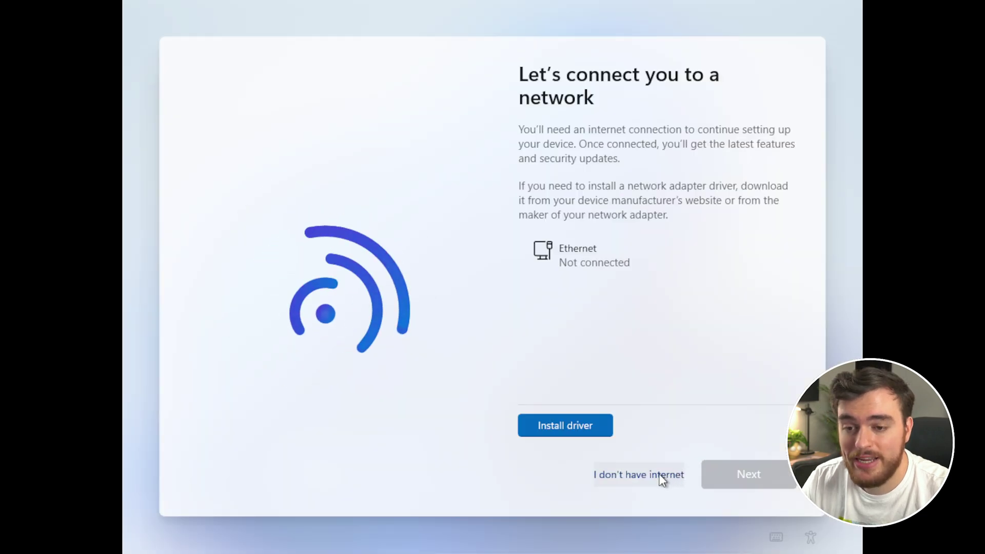
- Continue setup without internet, set the device's user name to vm-normal, and leave the password empty
left_click(661, 476)
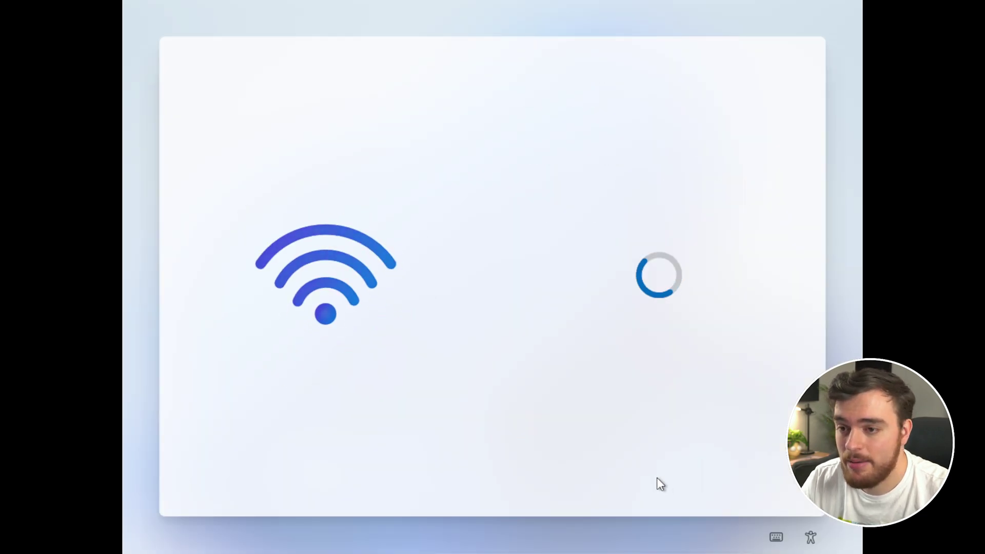
type("vm-norma")
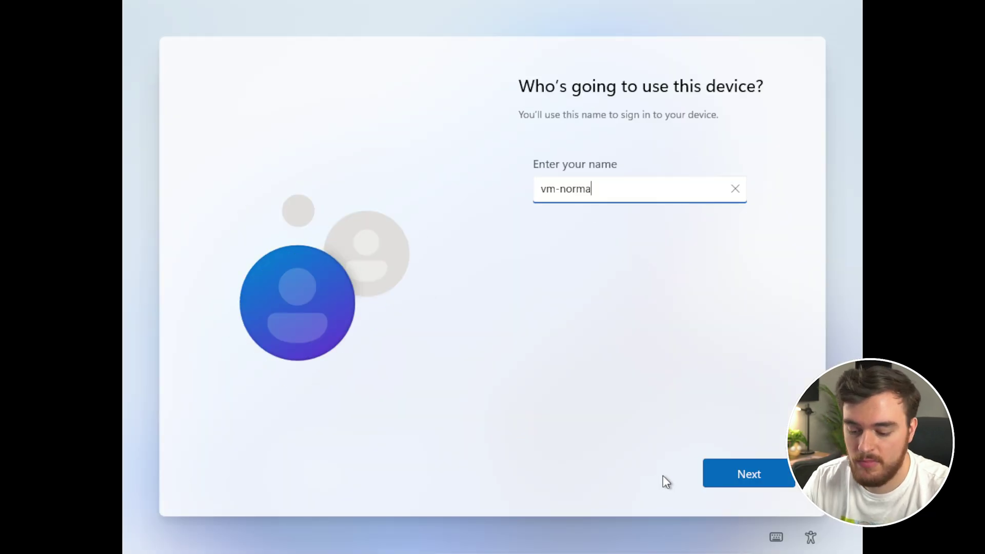
type("l")
key("Return")
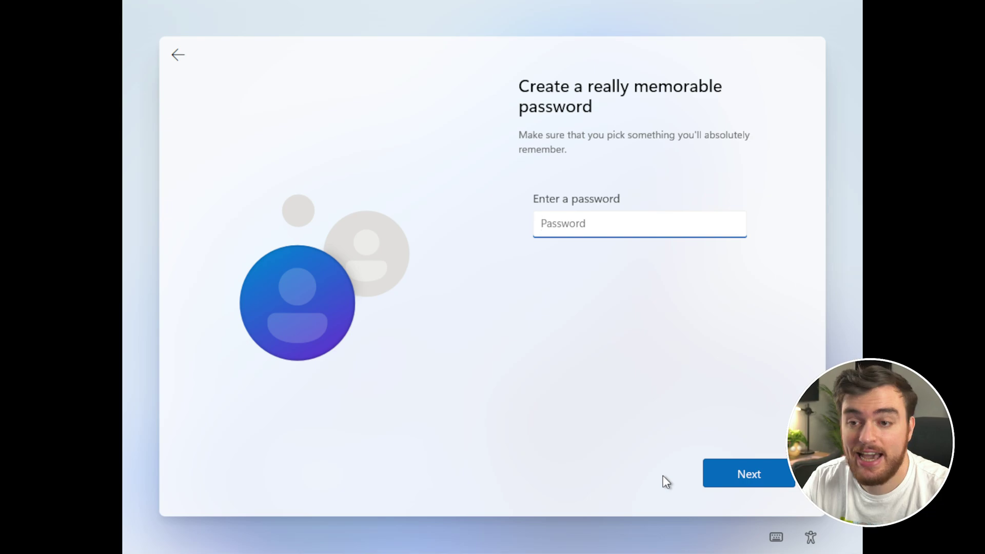
left_click(724, 482)
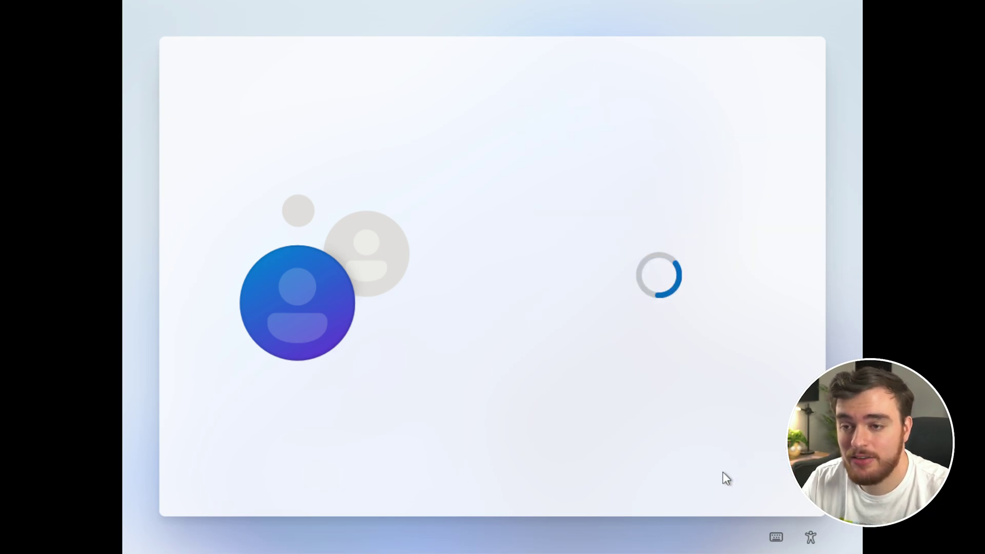
- Turn off Location and Find my device, adjust the remaining privacy options, and continue past the privacy settings
left_click(539, 270)
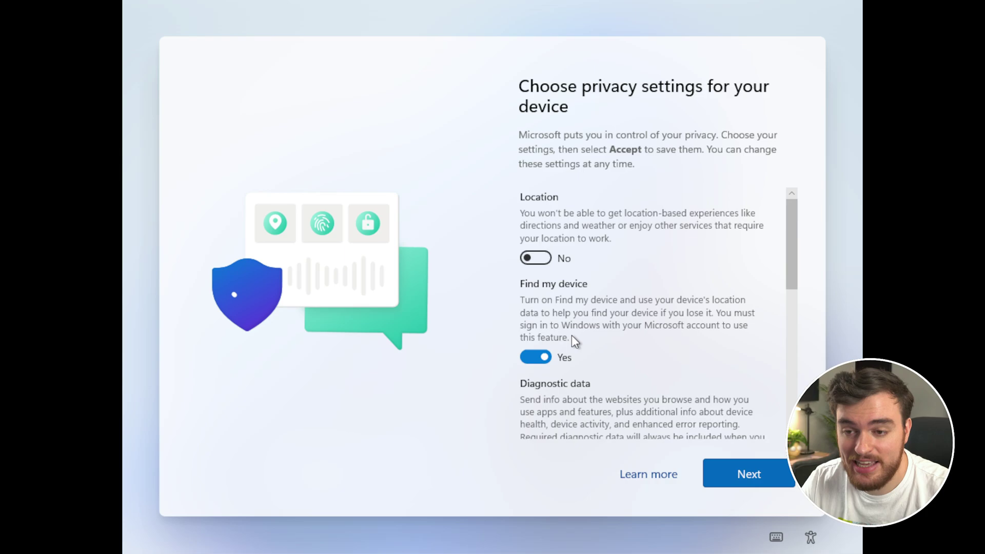
left_click(564, 357)
scroll(585, 354, "down", 3)
left_click(590, 368)
scroll(598, 380, "down", 3)
left_click(564, 315)
left_click(749, 474)
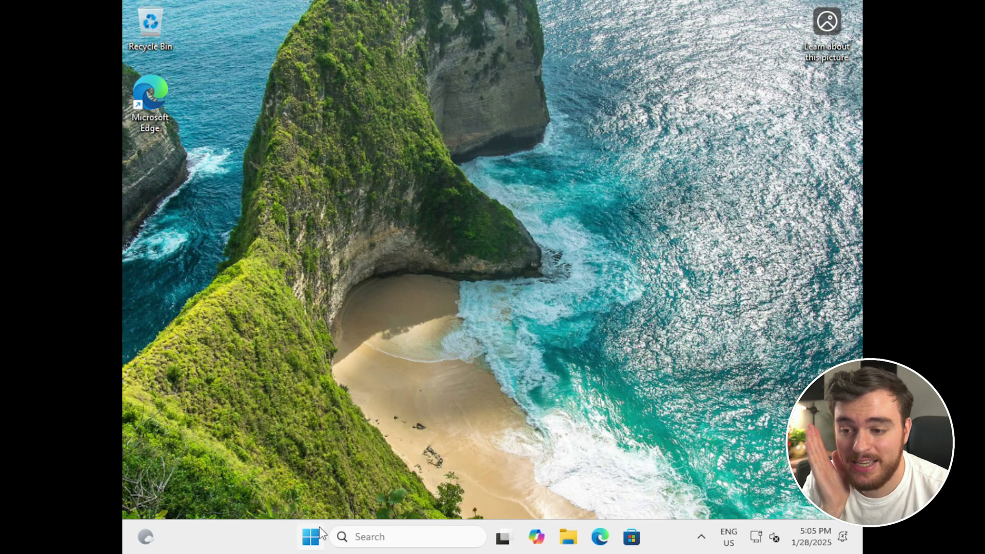
- Review the pinned apps and the complete list of installed apps in the Start menu
left_click(311, 537)
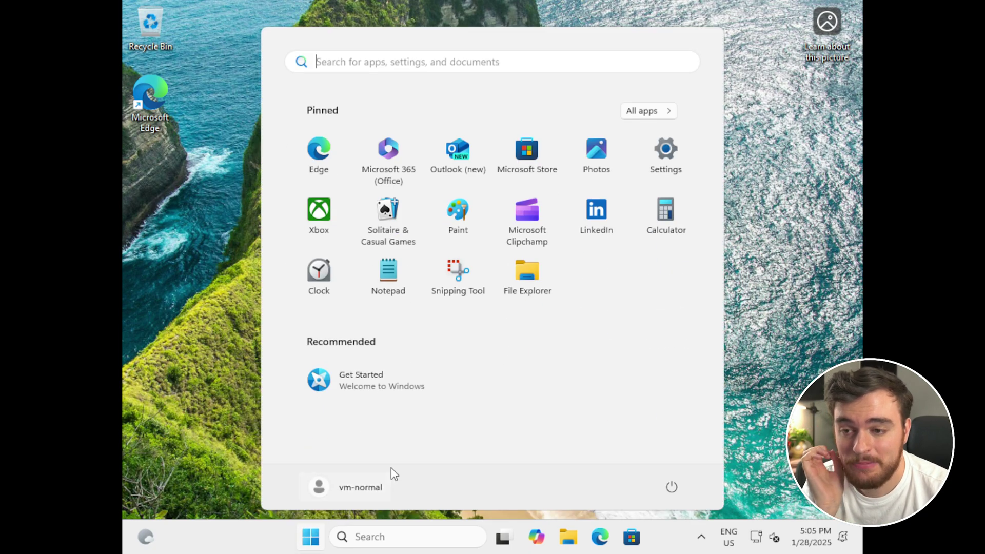
left_click(648, 111)
scroll(605, 318, "down", 5)
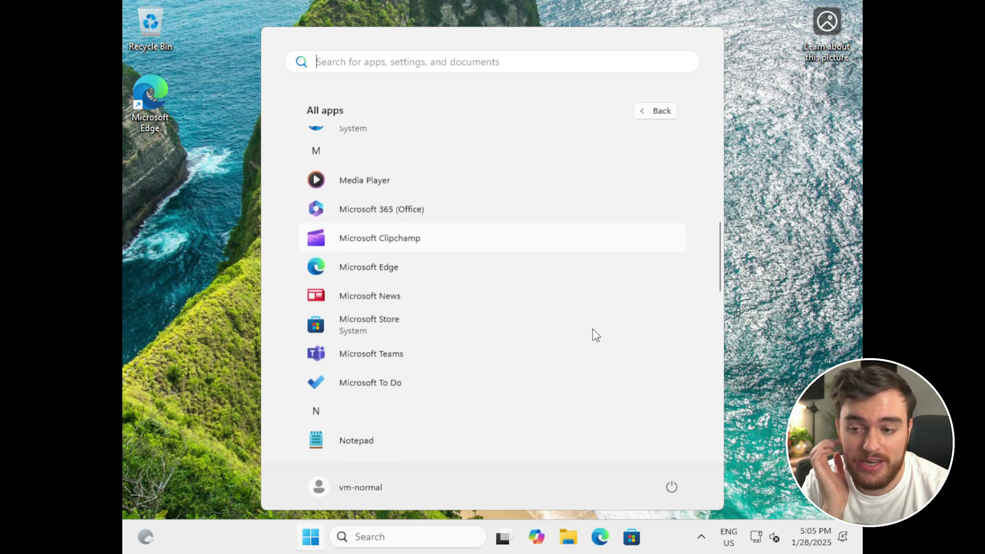
scroll(593, 334, "down", 10)
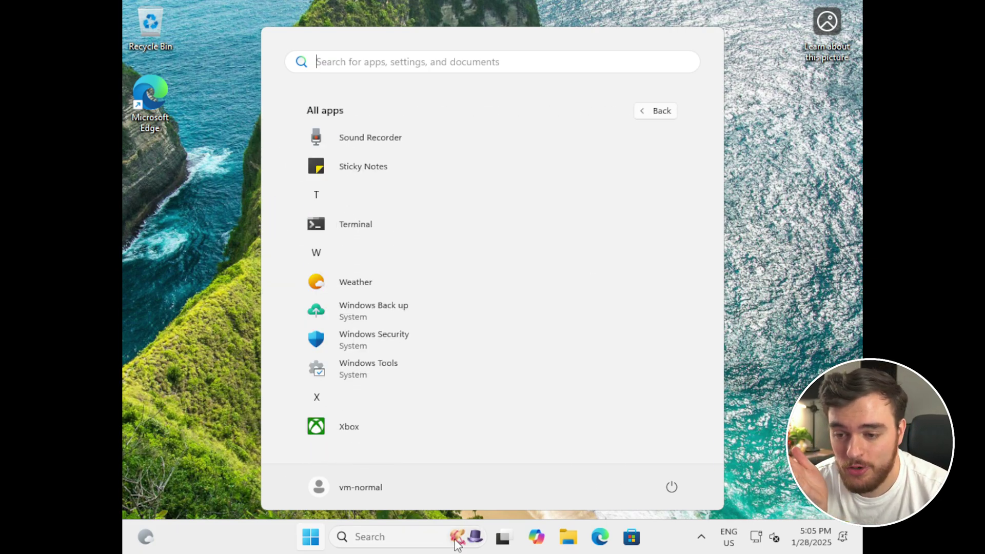
- View the taskbar search suggestions and highlights, close them, and reopen the Start menu
left_click(455, 541)
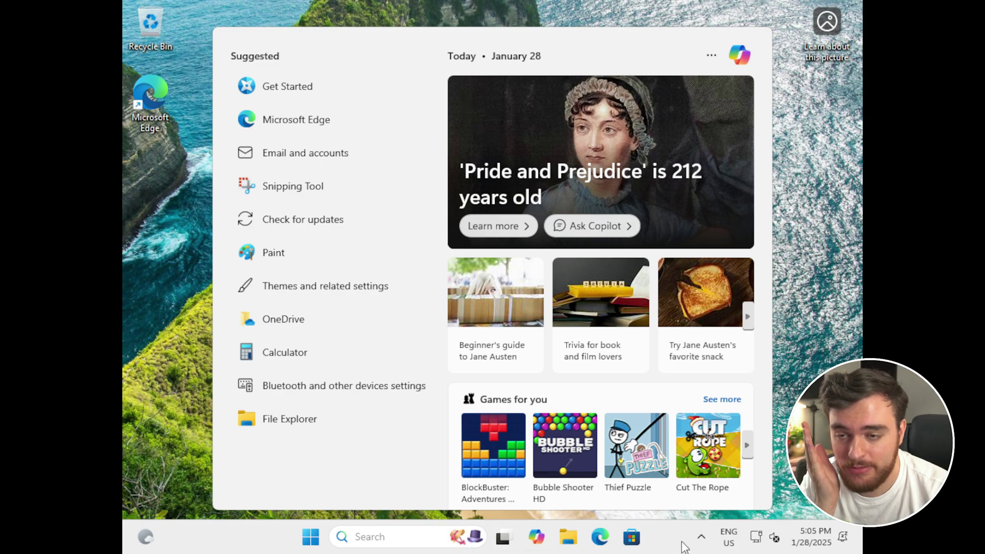
left_click(542, 432)
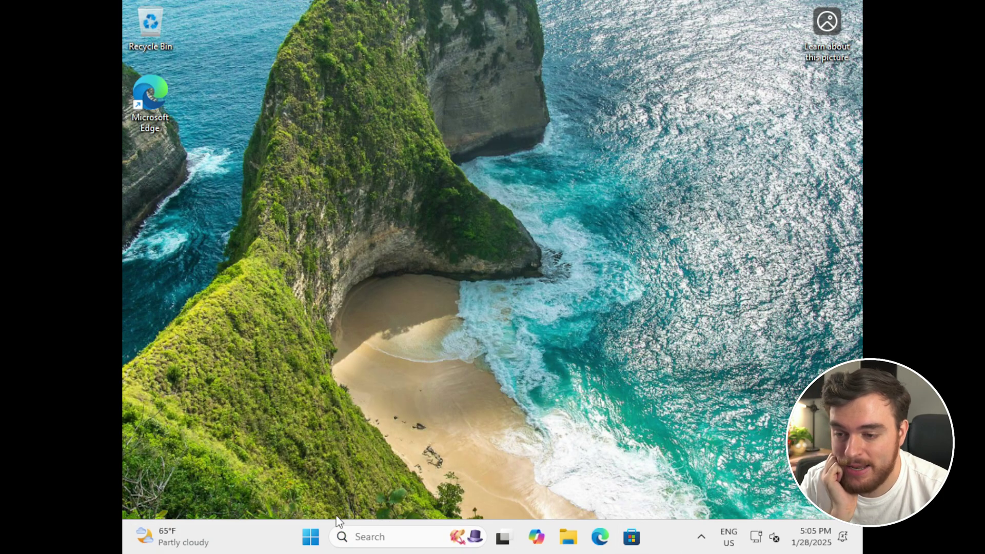
left_click(310, 537)
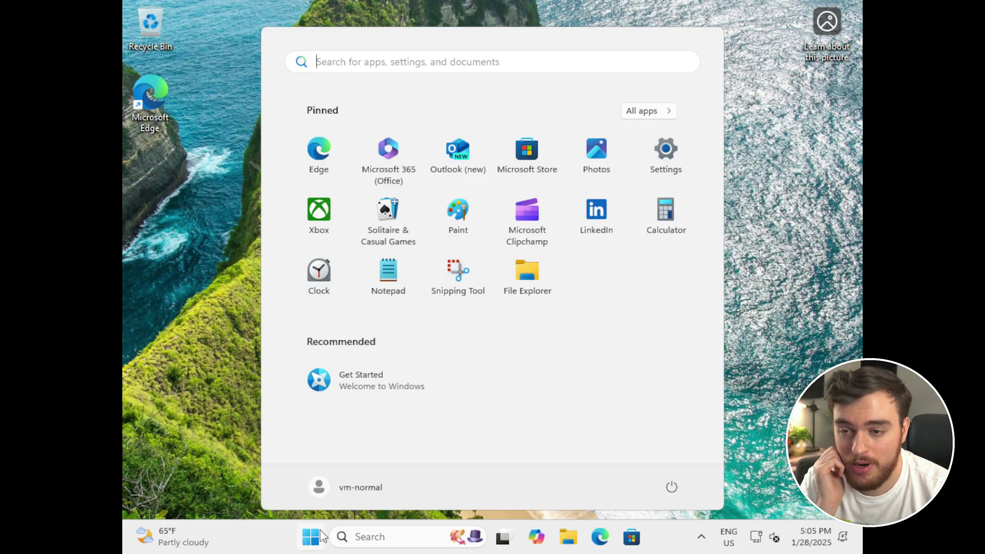
- Open Task Manager, examine the processes plus the CPU and memory performance, and close it
right_click(271, 548)
left_click(321, 477)
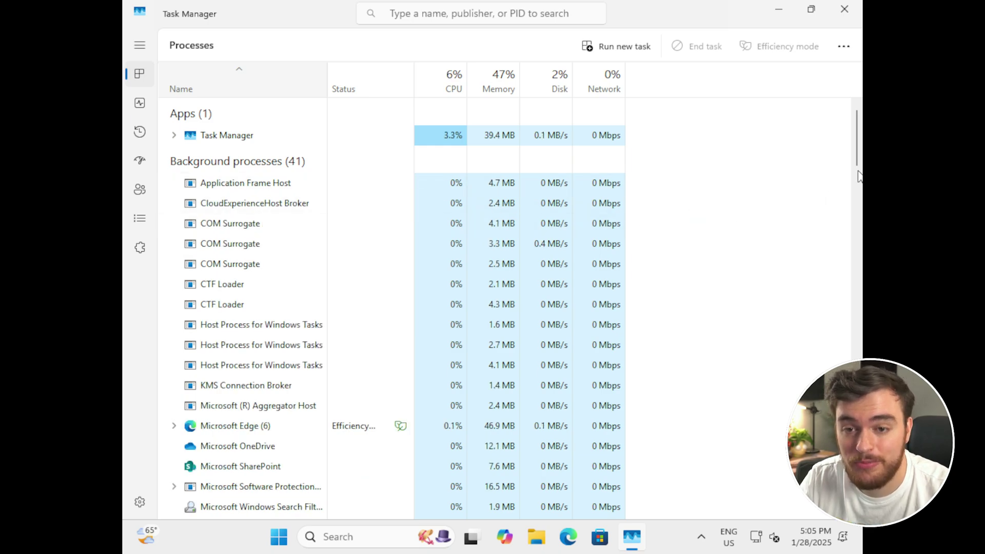
left_click_drag(858, 174, 853, 108)
left_click(139, 102)
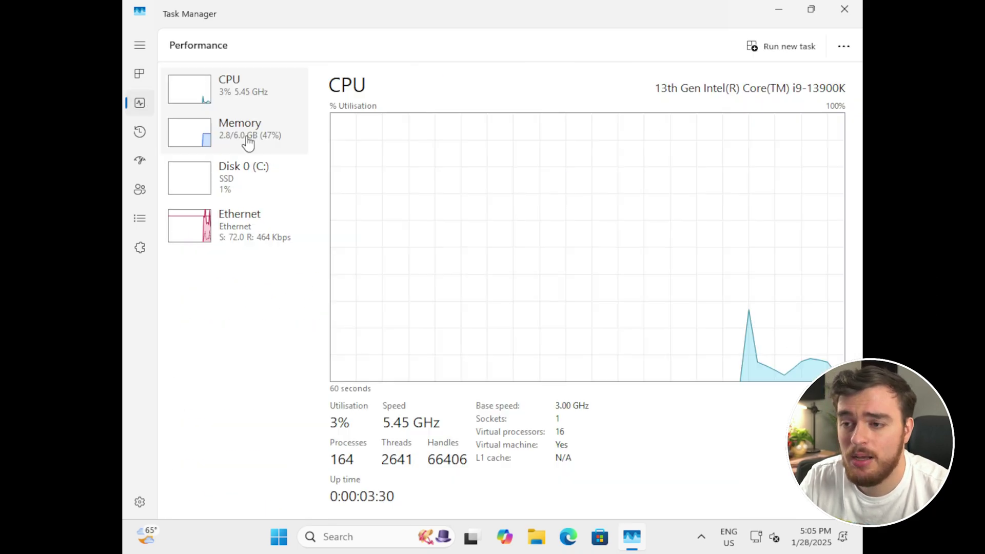
left_click(258, 145)
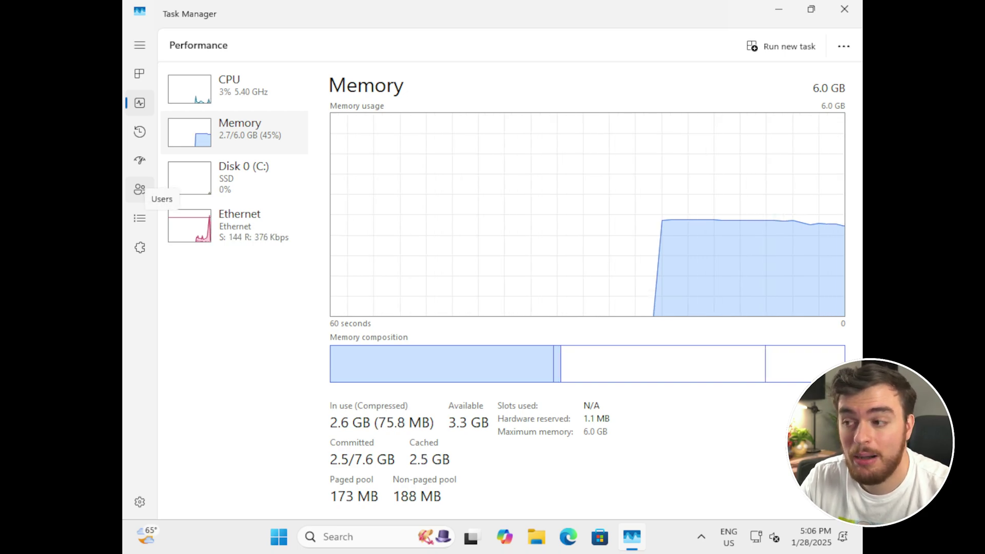
left_click(852, 8)
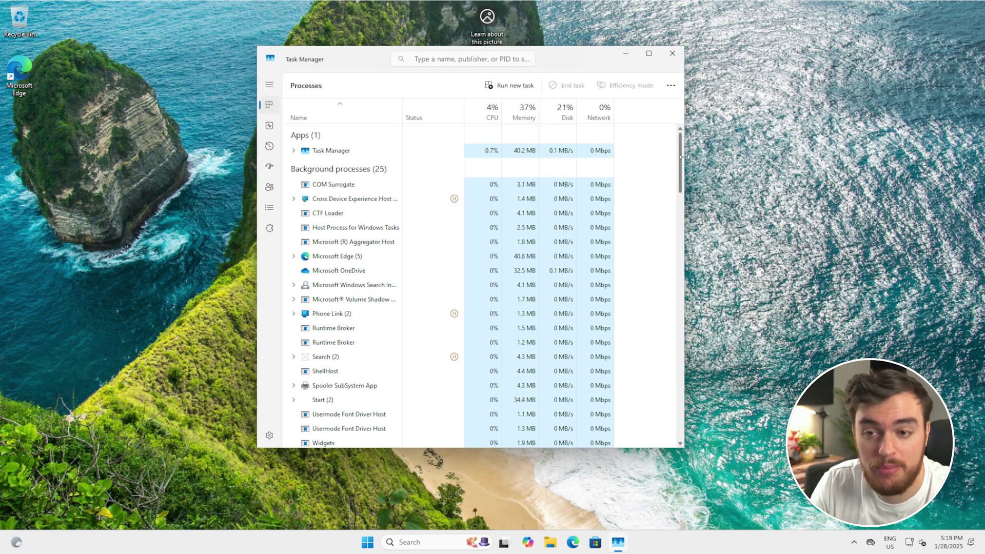
- Examine the Task Manager processes and memory usage on regular Windows 11 and on the LTSC installation, and close Task Manager
left_click_drag(681, 160, 687, 234)
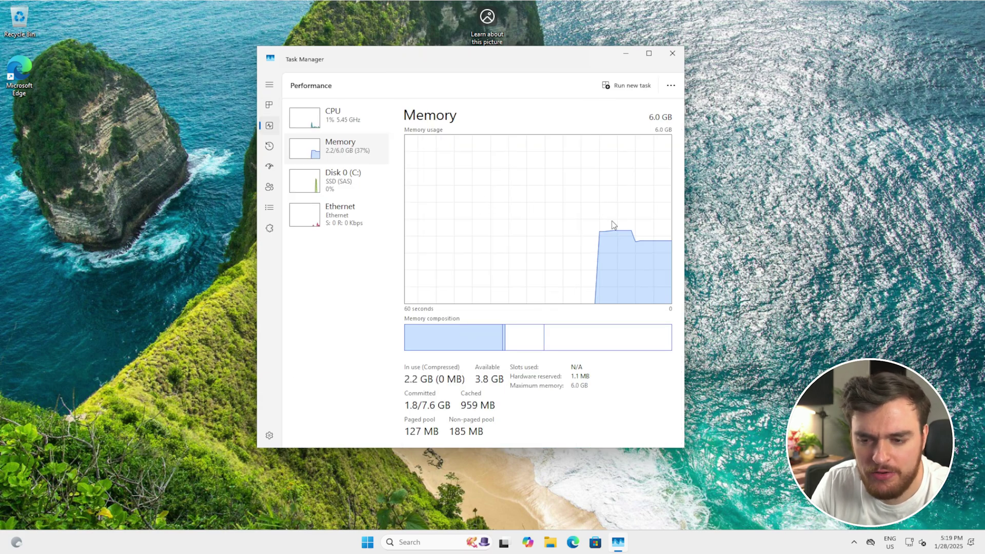
left_click(367, 544)
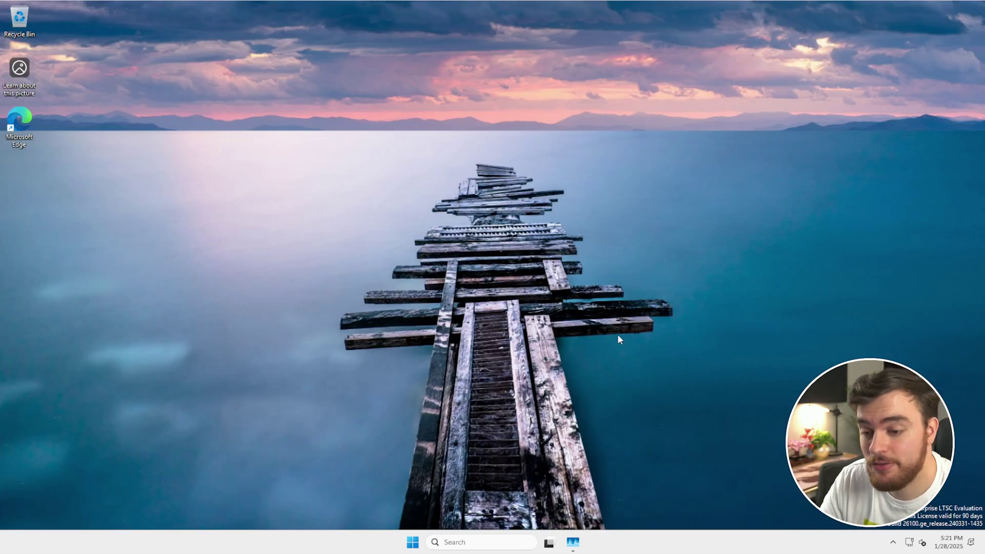
left_click(574, 541)
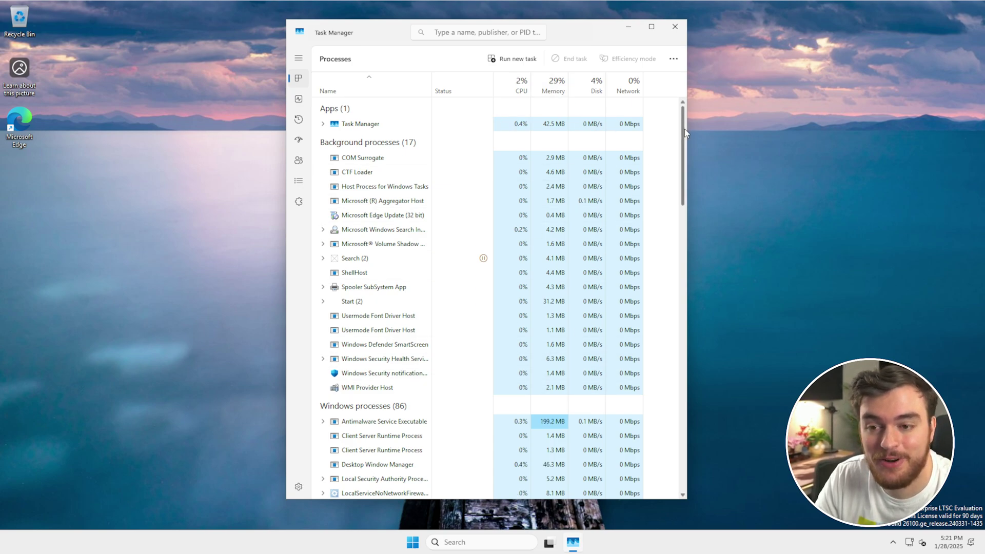
left_click_drag(686, 133, 700, 375)
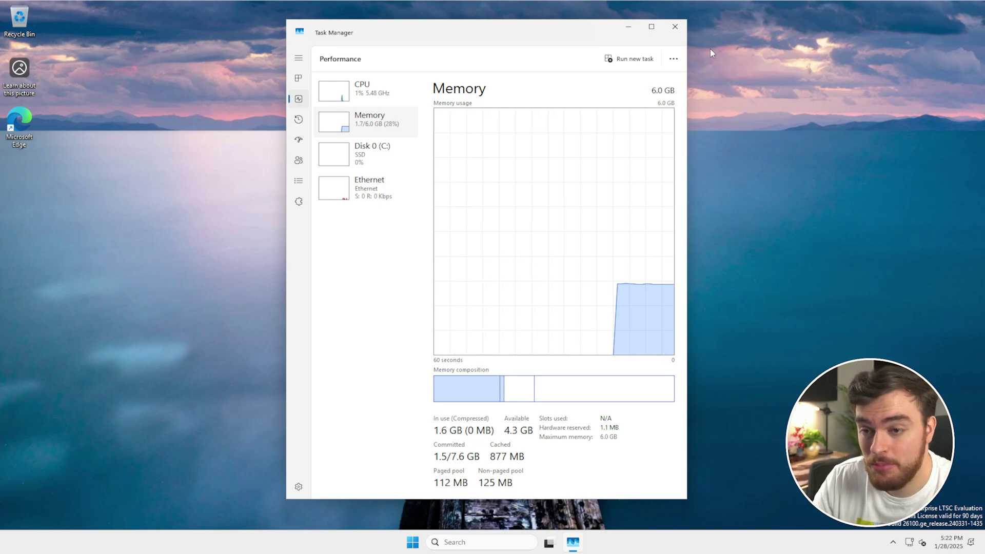
left_click(680, 30)
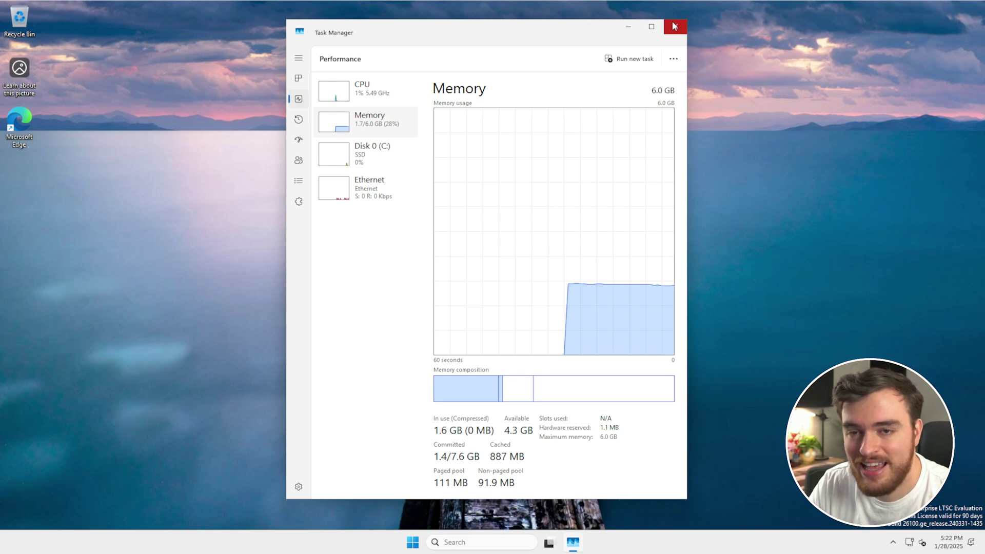
left_click(675, 26)
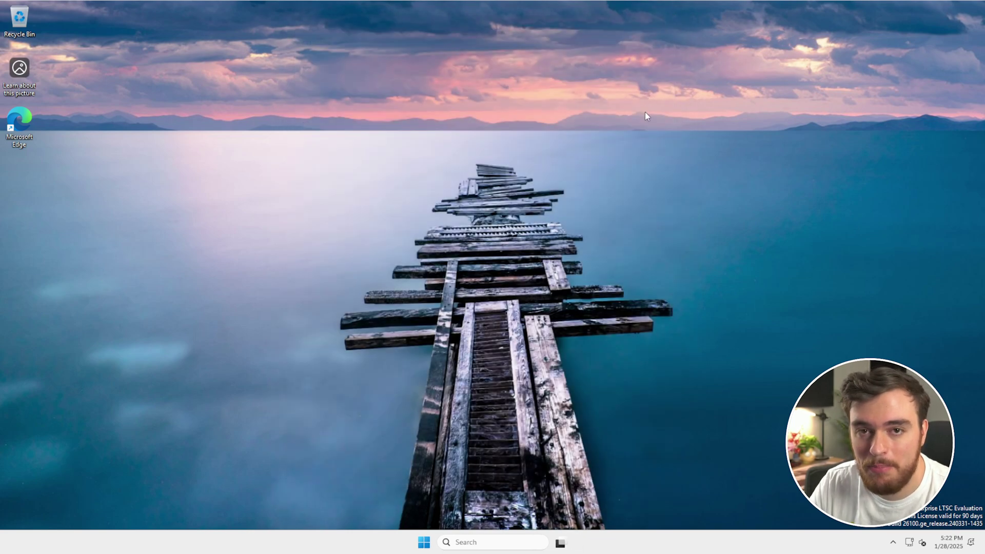
- Search the LTSC Start menu for "store" to check for Microsoft Store, and dismiss the search
left_click(424, 542)
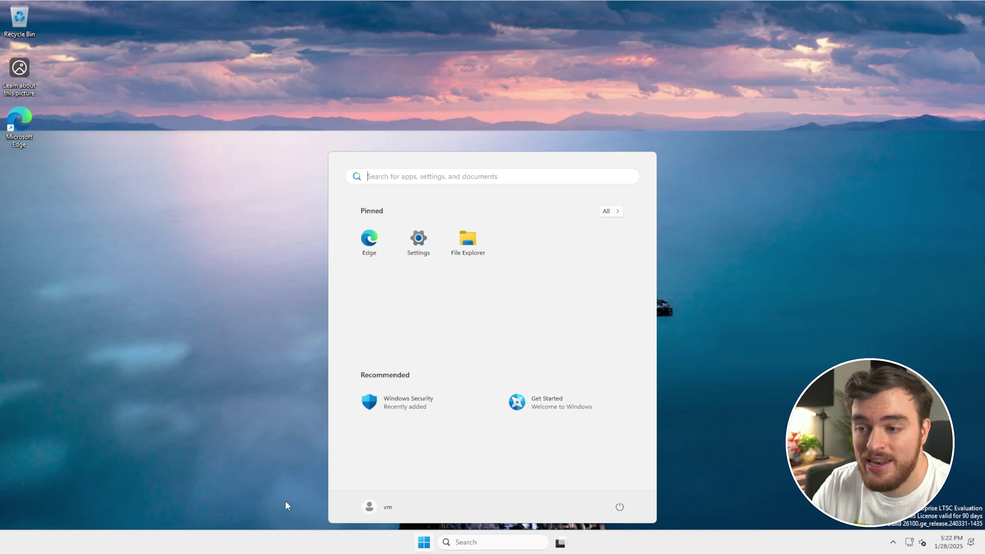
type("storage")
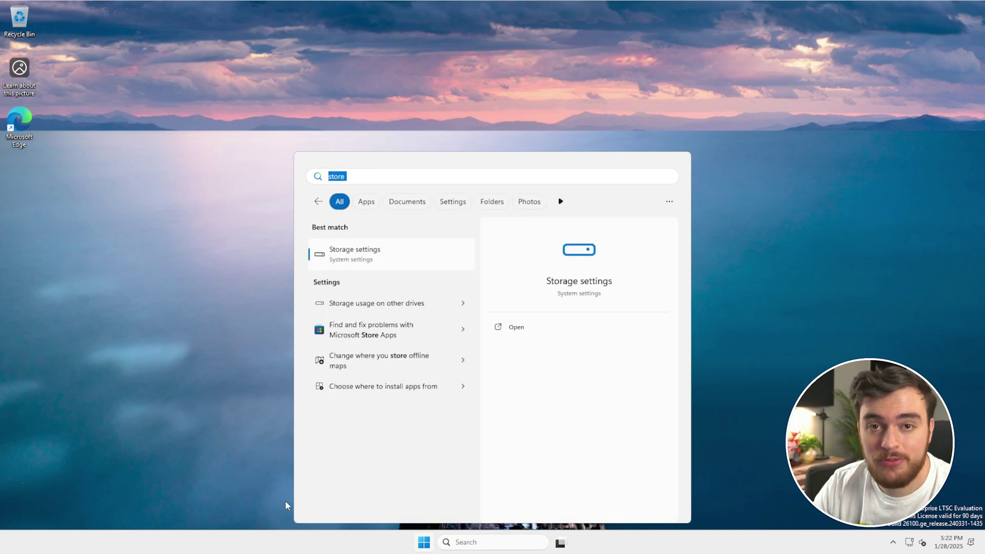
key("Escape")
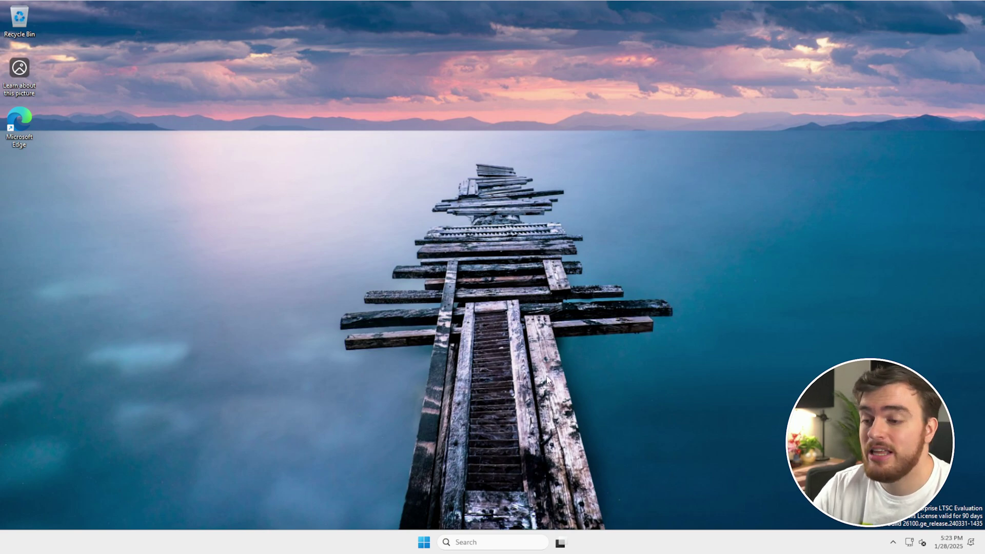
- Open Command Prompt as administrator and run "wsreset -i" to install Microsoft Store
key("super")
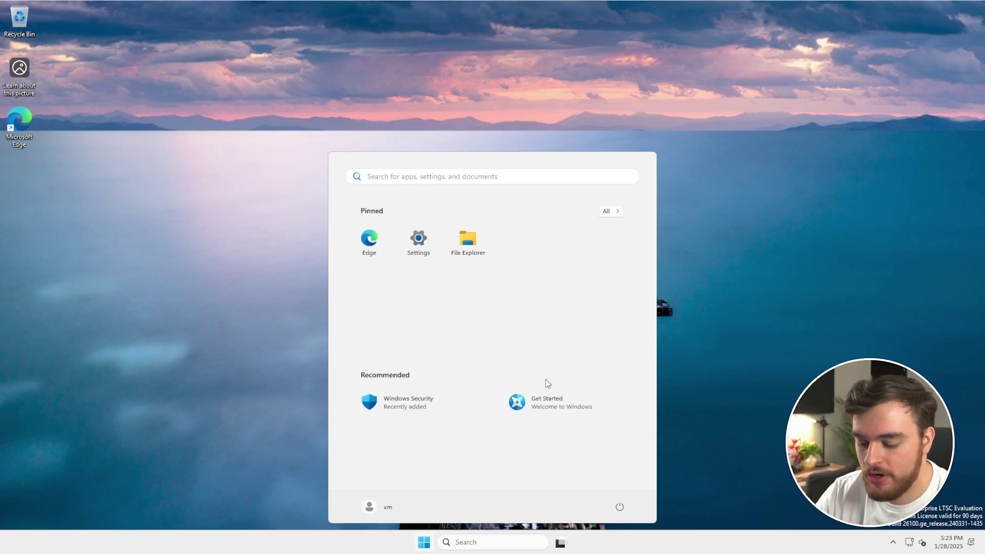
type("cmd")
left_click(556, 345)
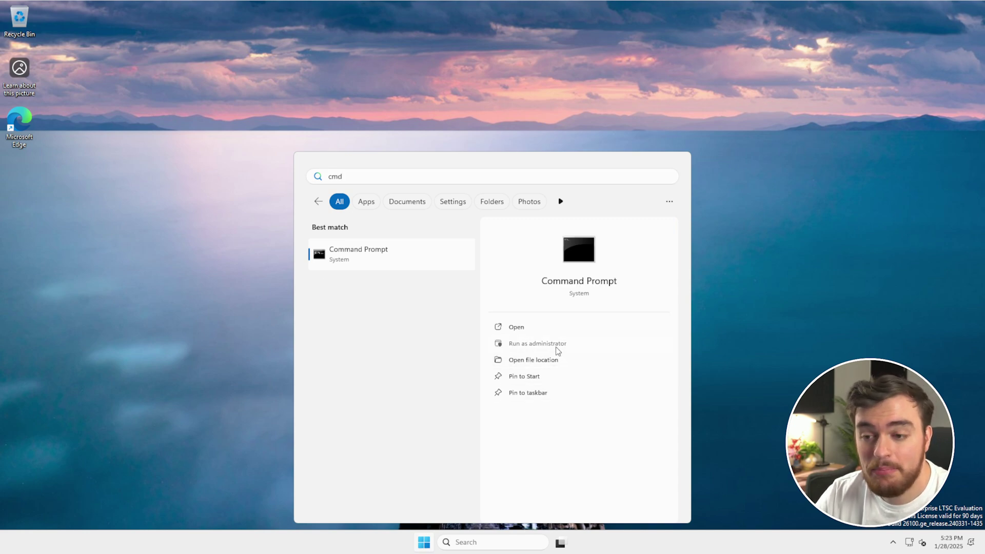
left_click(556, 348)
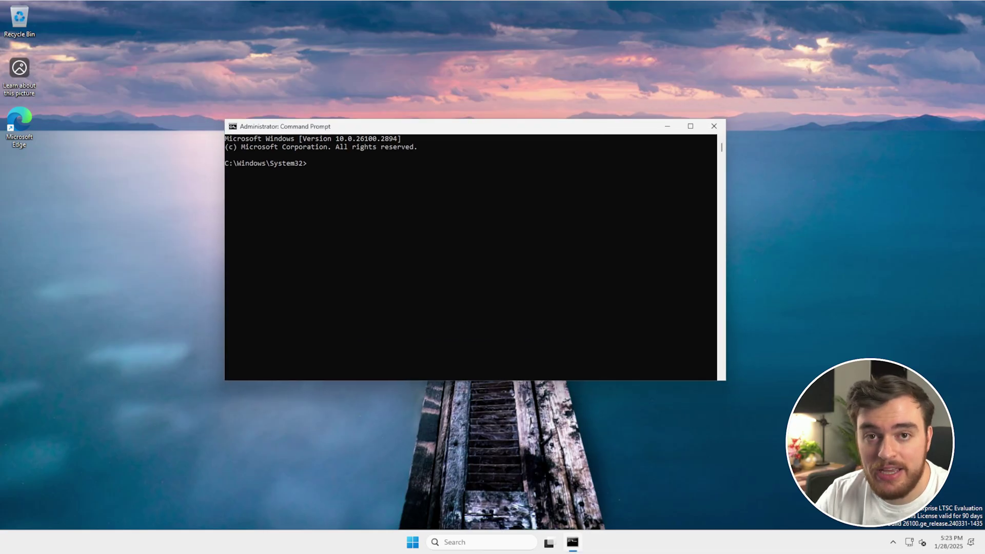
type("wsreset -i")
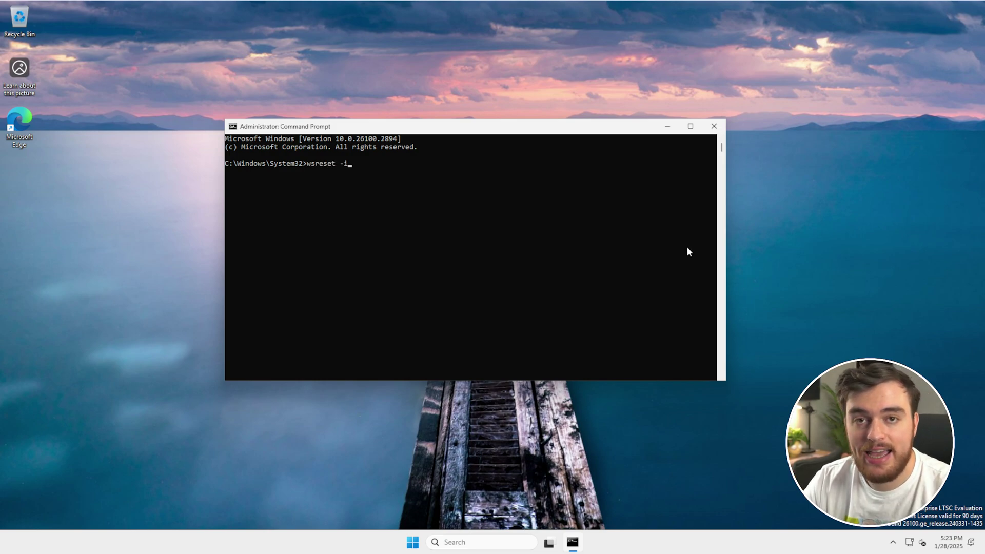
key("Return")
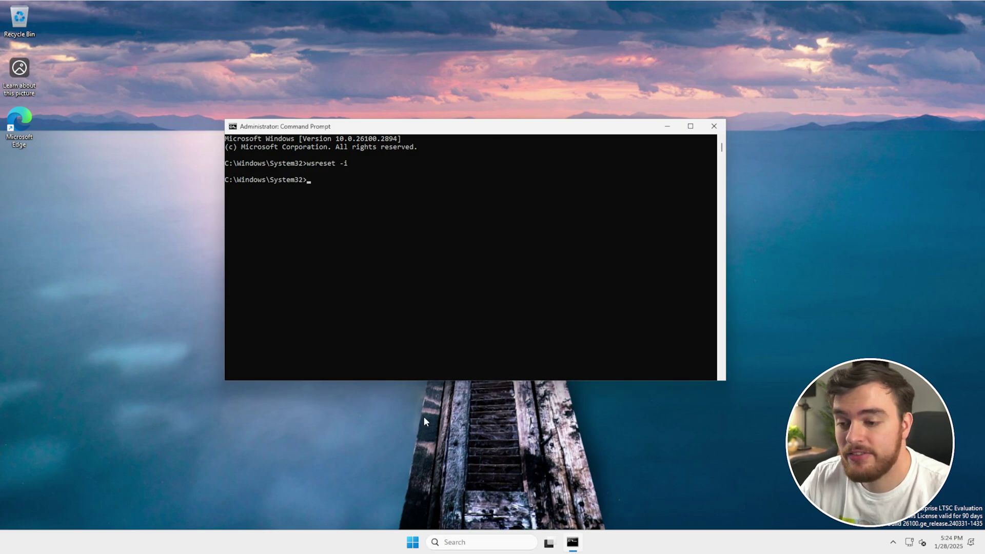
- Open the recently added Microsoft Store and move its window toward the middle of the desktop
left_click(413, 542)
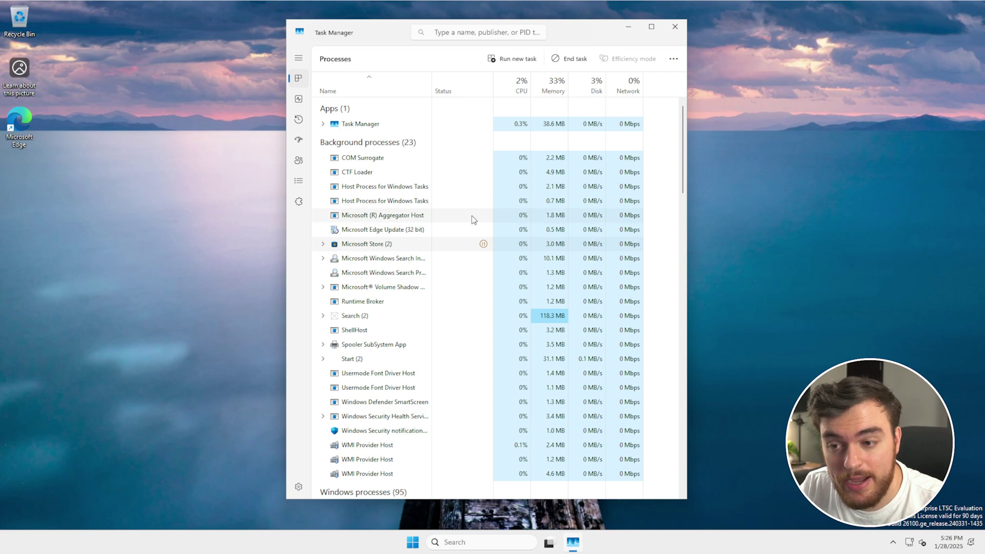
left_click(416, 541)
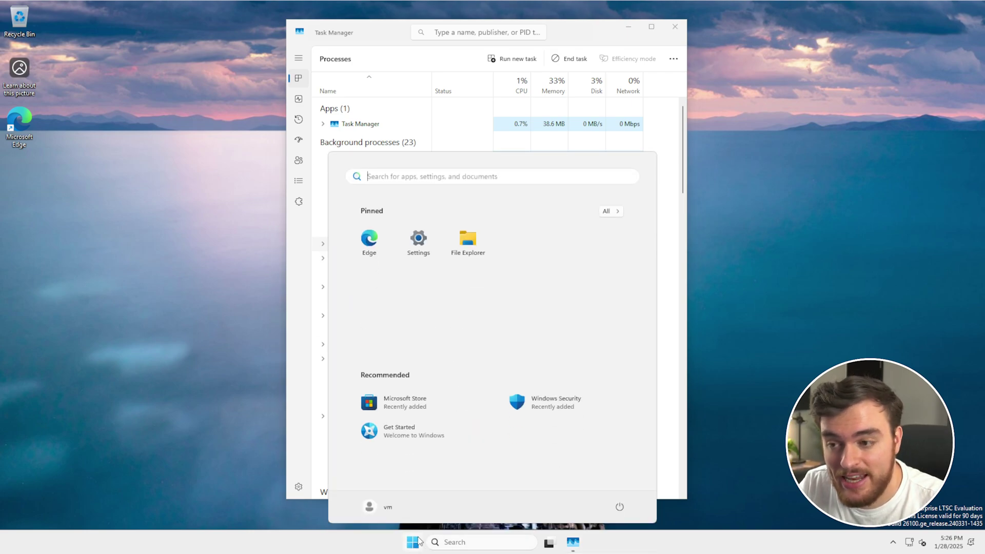
left_click(394, 402)
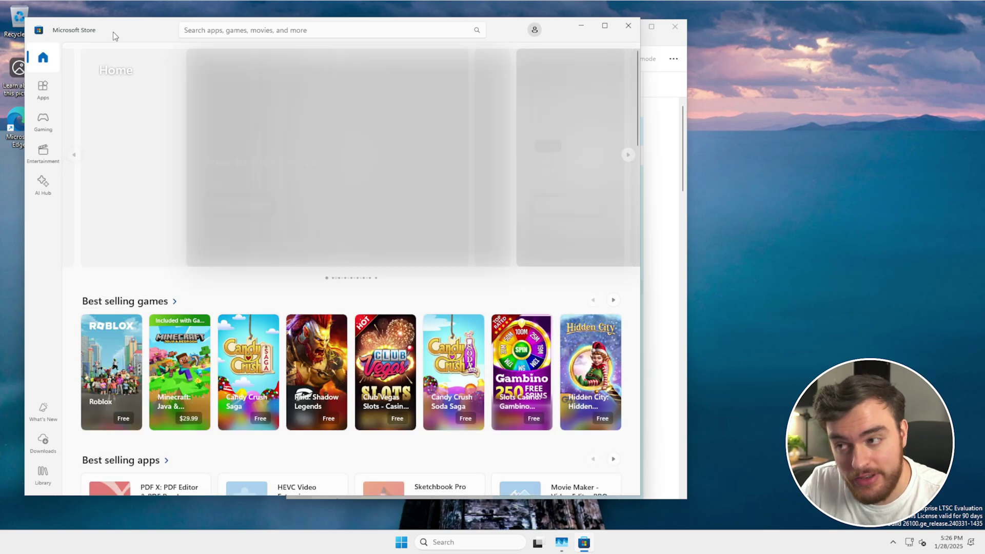
left_click_drag(113, 31, 266, 34)
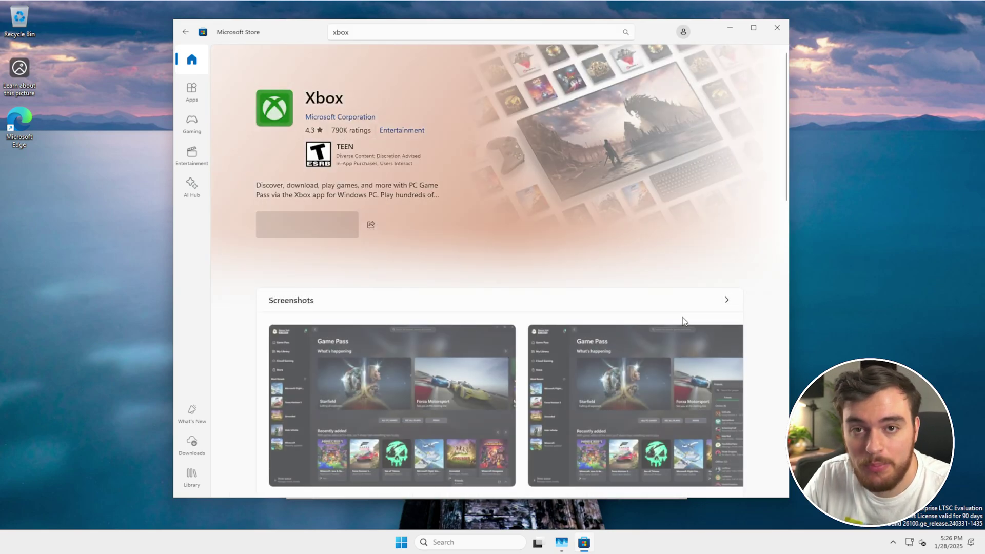
- Install and launch the Xbox app, allow it to make changes to the device, and close the Xbox, Store and Task Manager windows
left_click(334, 221)
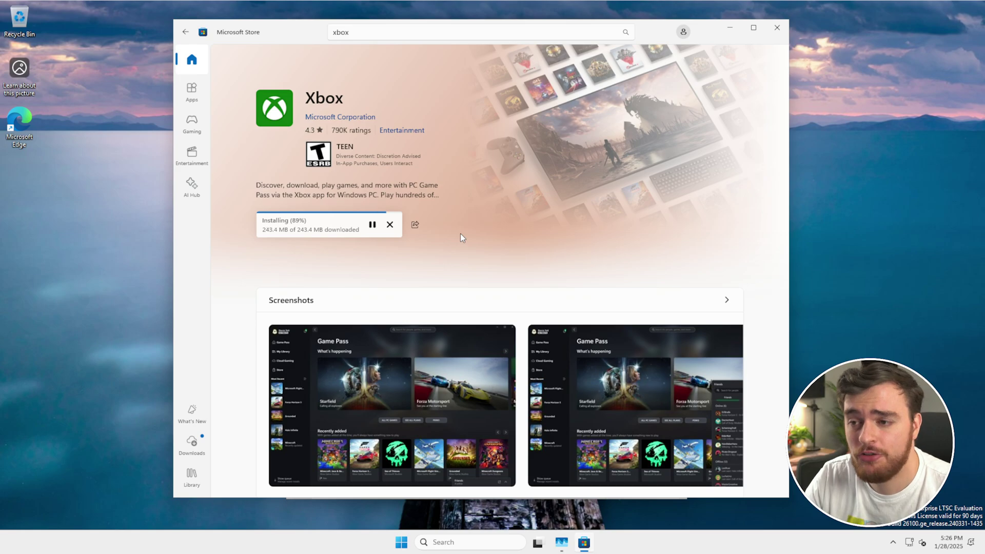
left_click(310, 221)
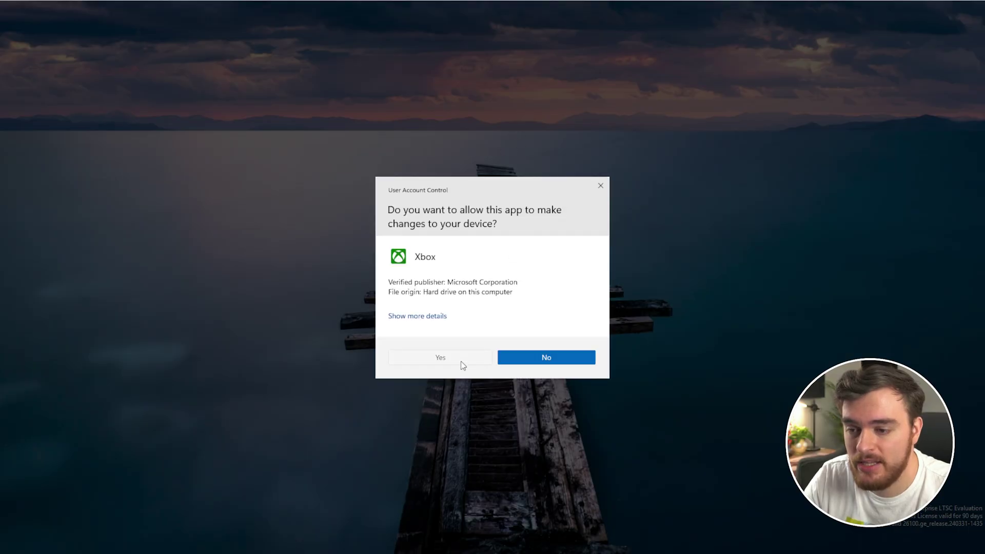
left_click(461, 361)
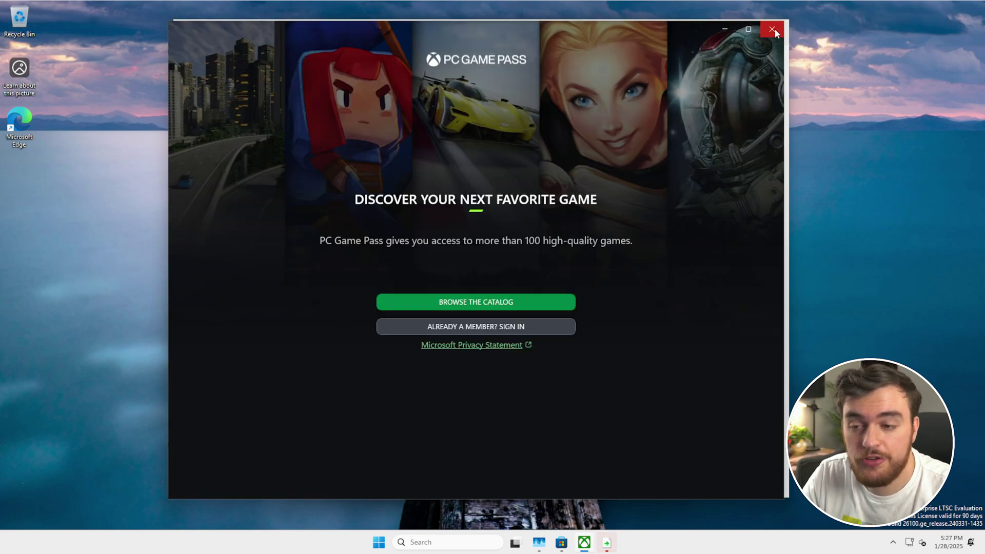
left_click(773, 29)
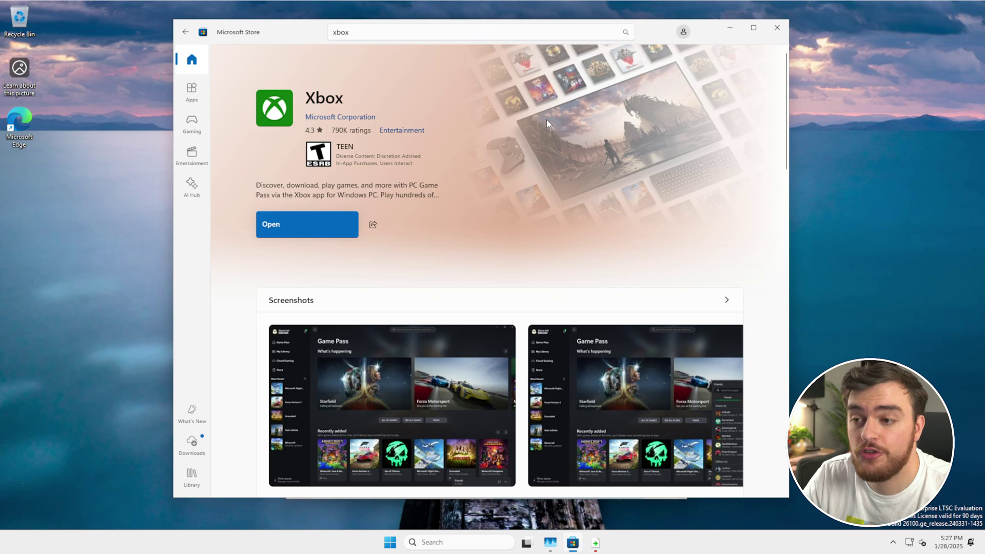
left_click(778, 28)
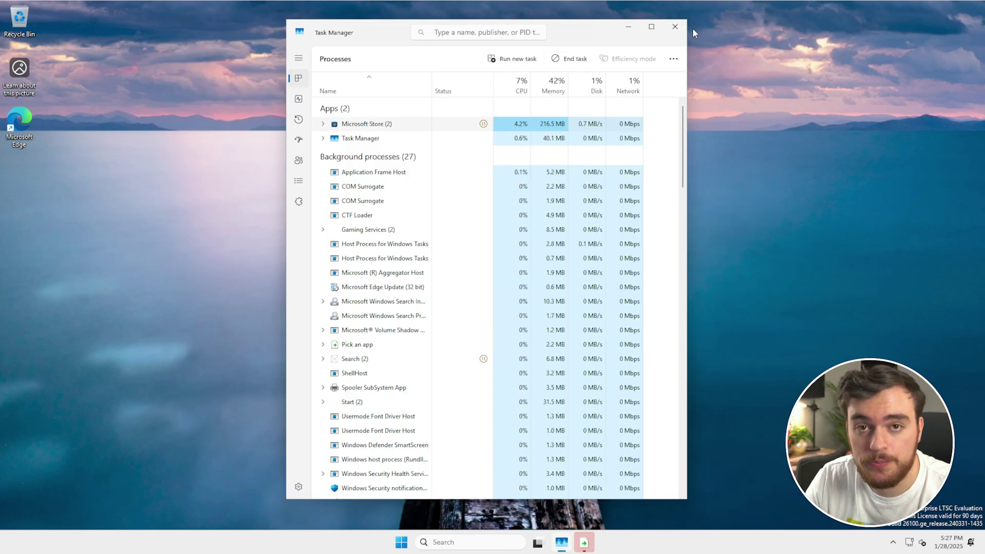
key("alt+F4")
- Find and open Paint to view its included version, and close both Paint and Calculator
key("super")
type("paint")
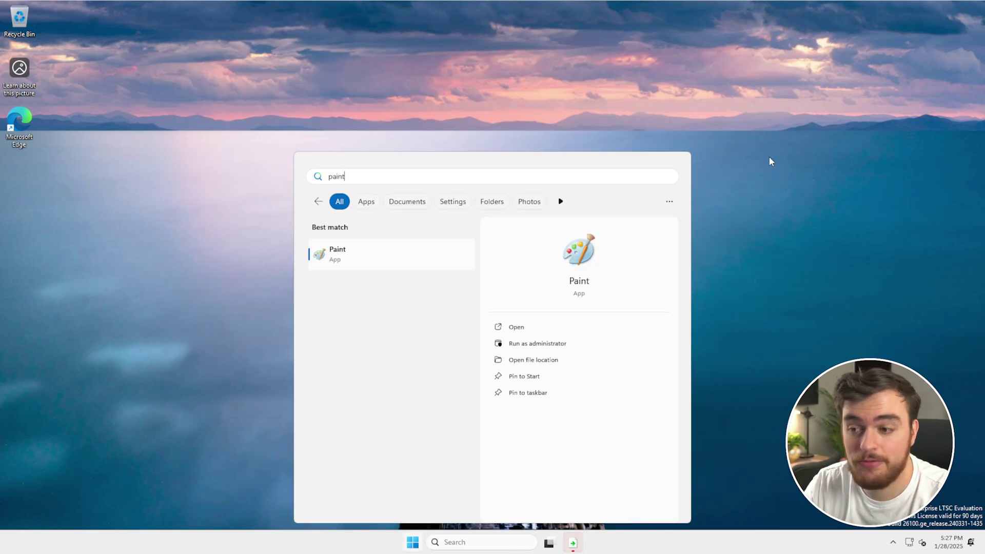
key("Return")
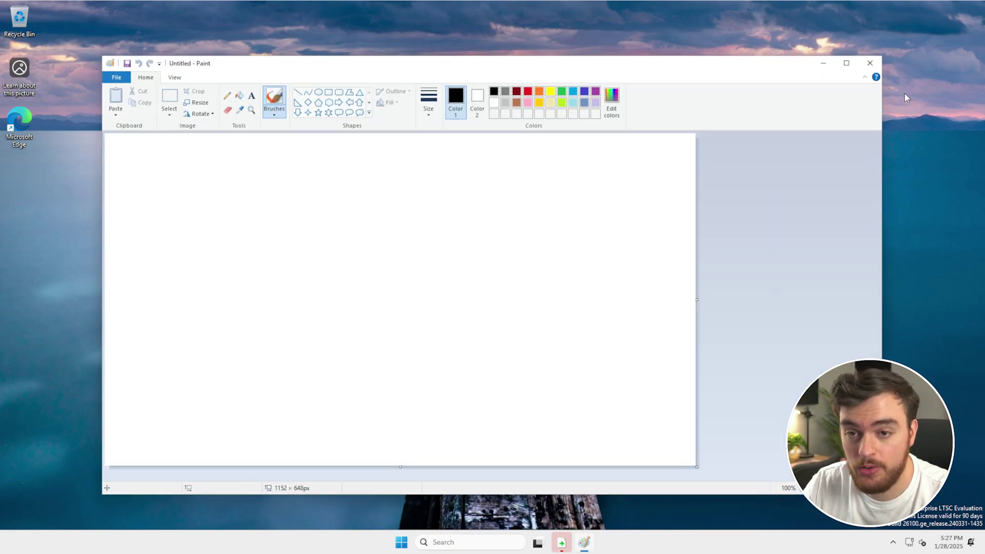
left_click(870, 62)
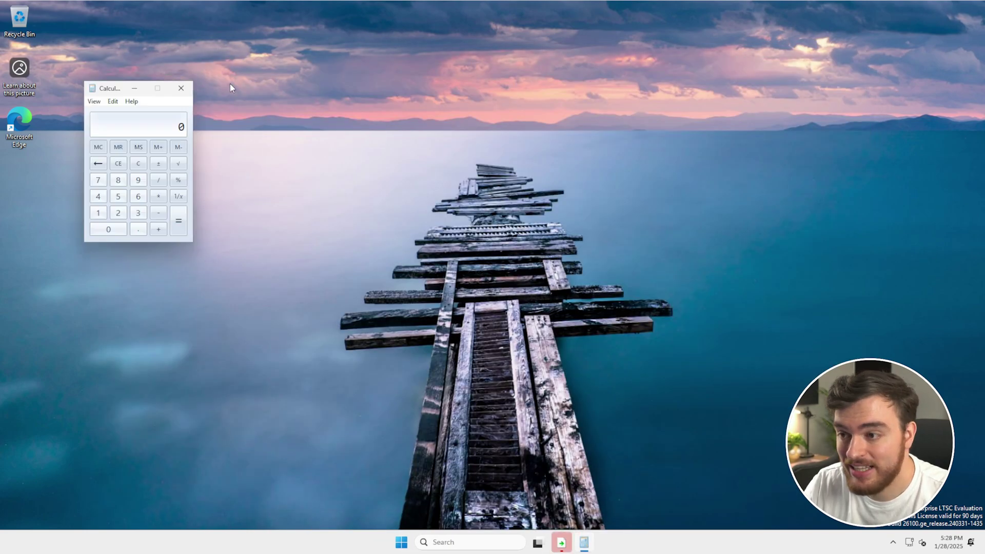
key("alt+F4")
- Open Notepad to view its included version, close it, and search the installed apps for "photos"
key("super")
type("notepad")
key("Return")
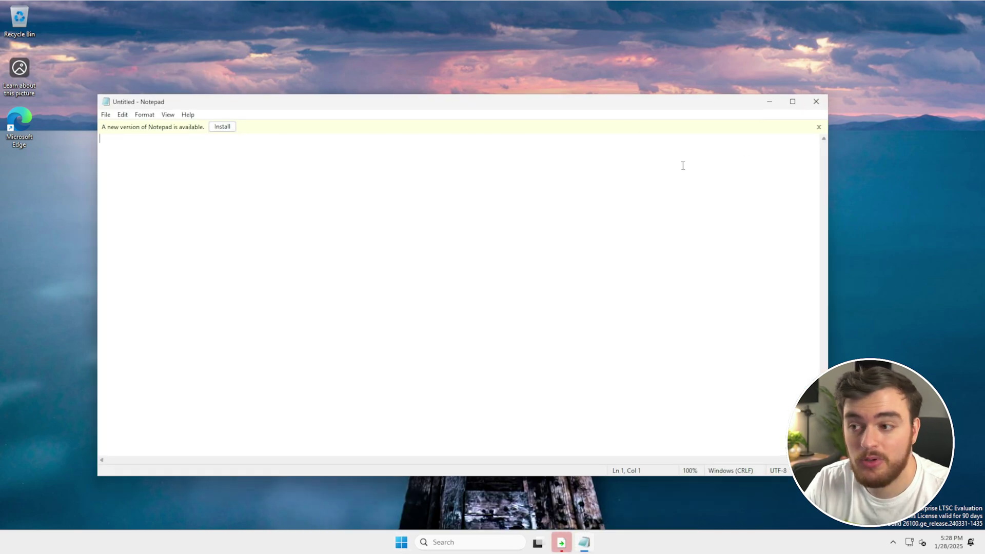
key("alt+F4")
key("super")
type("photos")
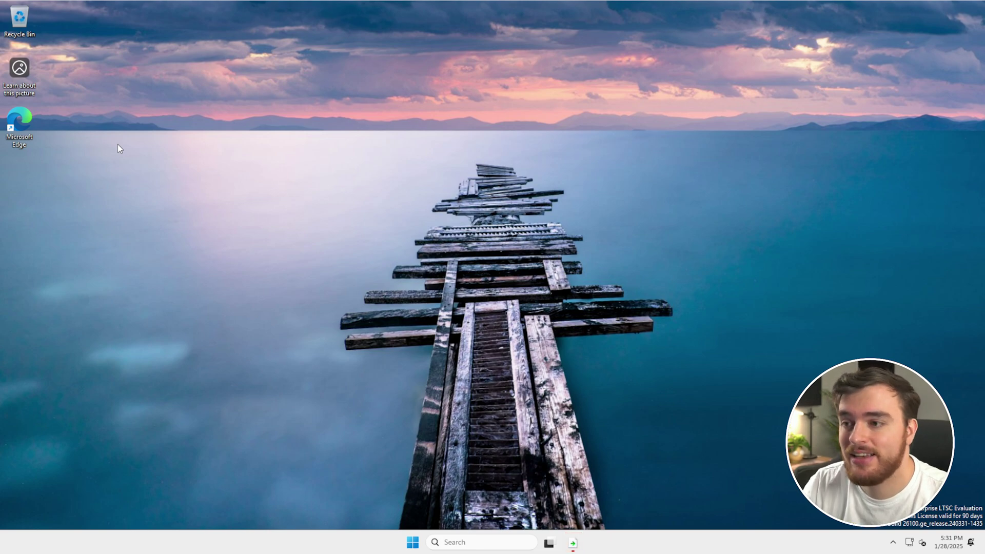
- Open Microsoft Edge, search the web for "winget", and open the microsoft/winget-cli repository on GitHub
double_click(18, 122)
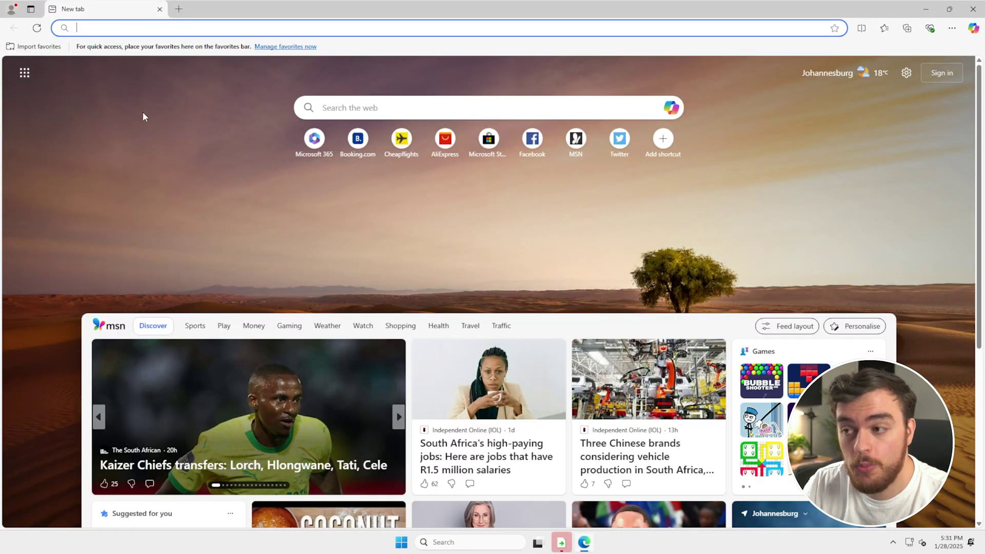
type("winget")
key("Return")
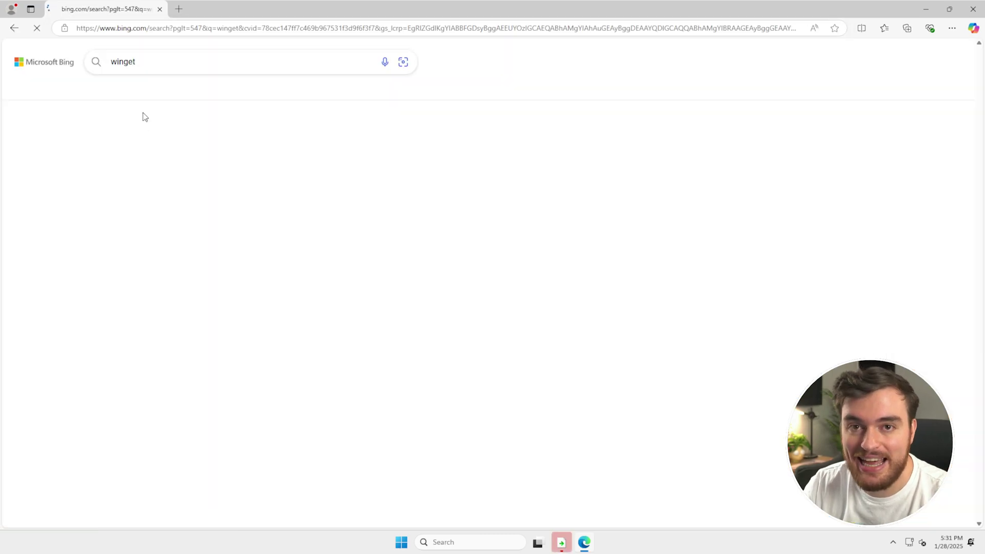
scroll(425, 206, "down", 10)
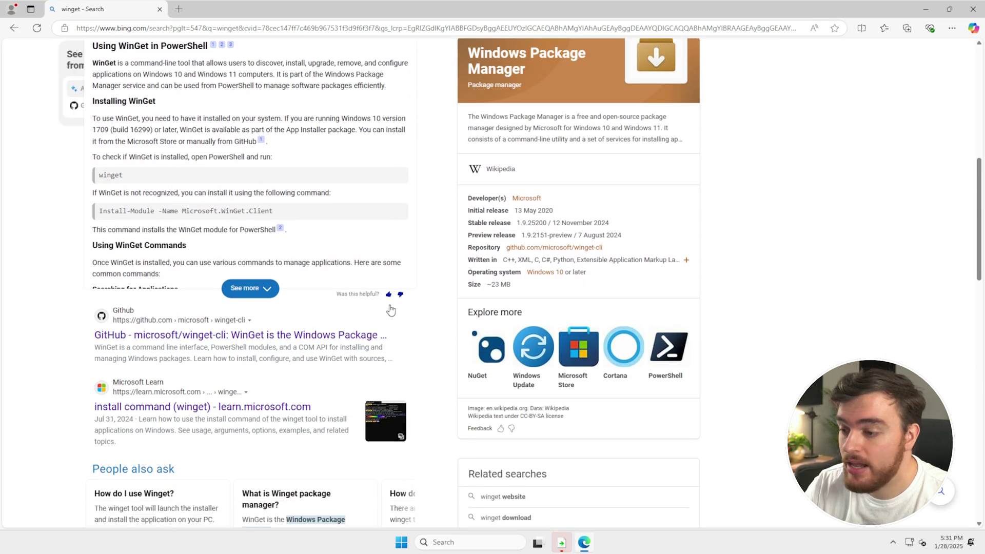
left_click(301, 262)
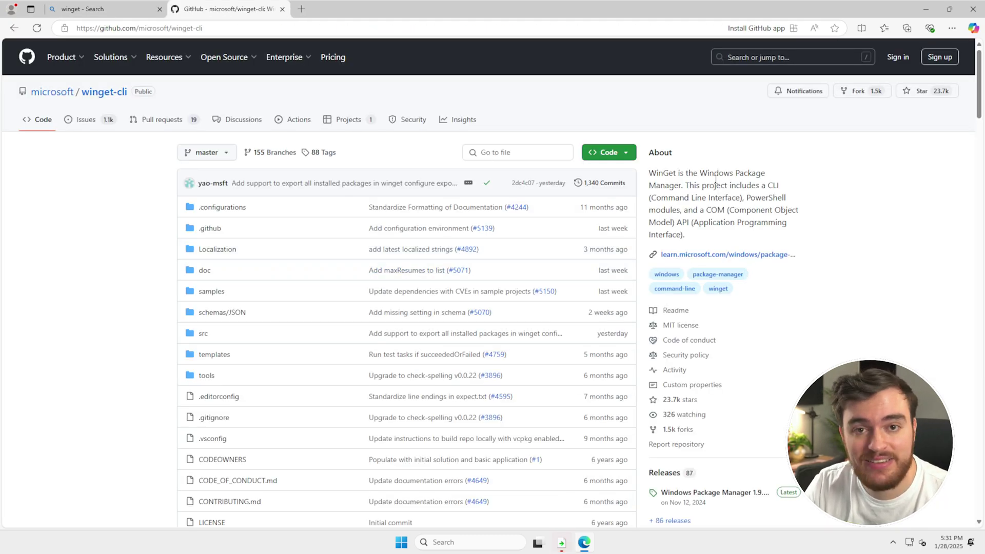
- Examine the "Installing The Client" section of the winget-cli README, including the recommended Microsoft Store method
scroll(652, 203, "down", 20)
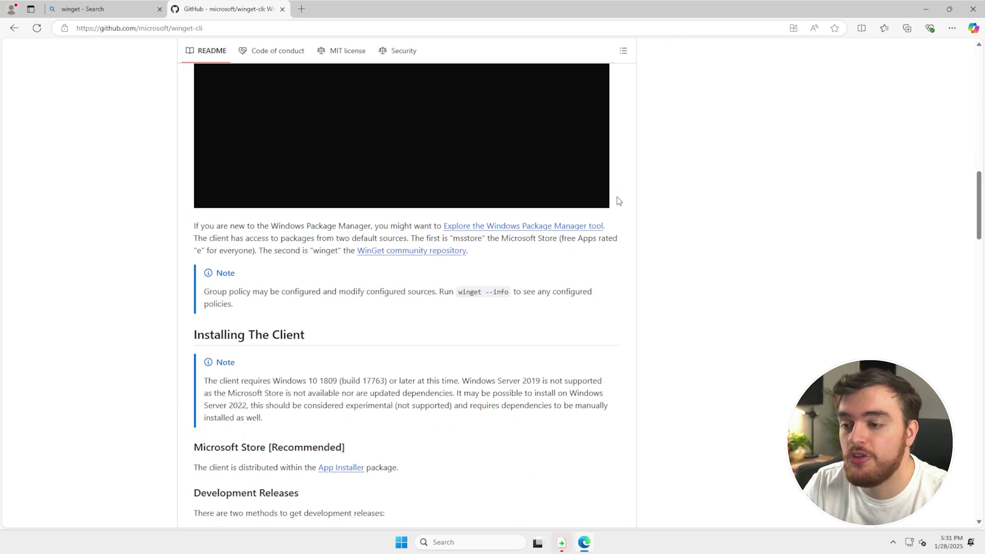
scroll(618, 201, "down", 1)
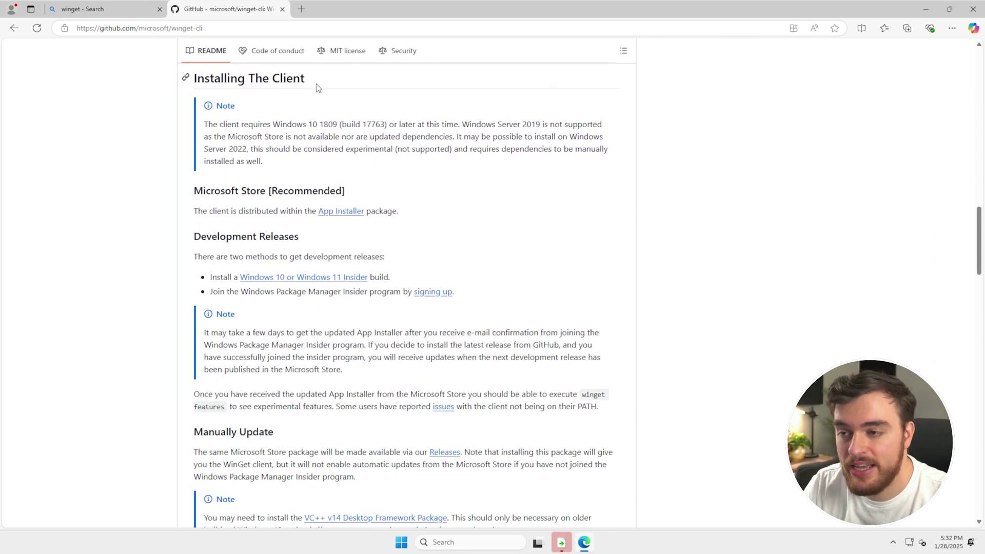
left_click_drag(317, 87, 193, 79)
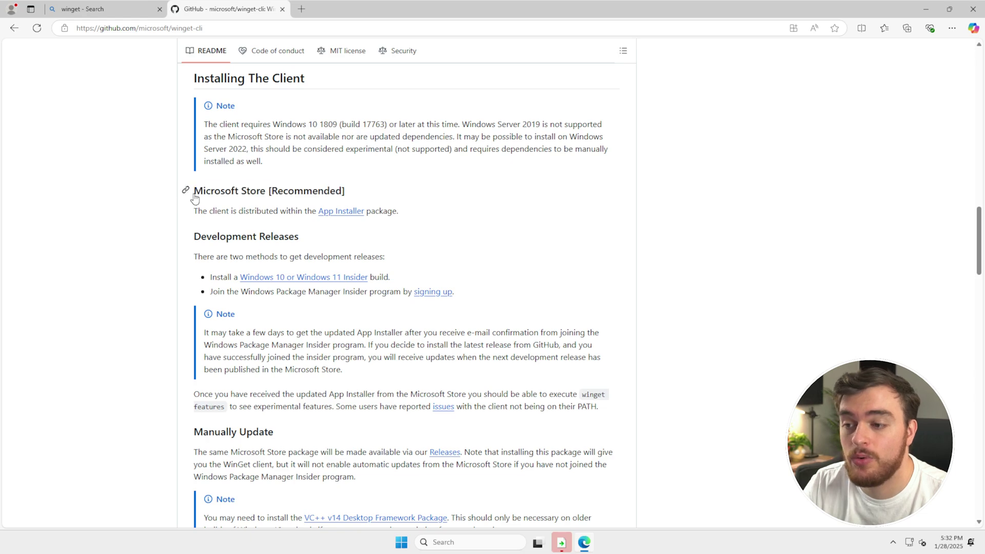
- Install the App Installer package from the Microsoft Store through the winget README link, and close the Store
left_click(349, 212)
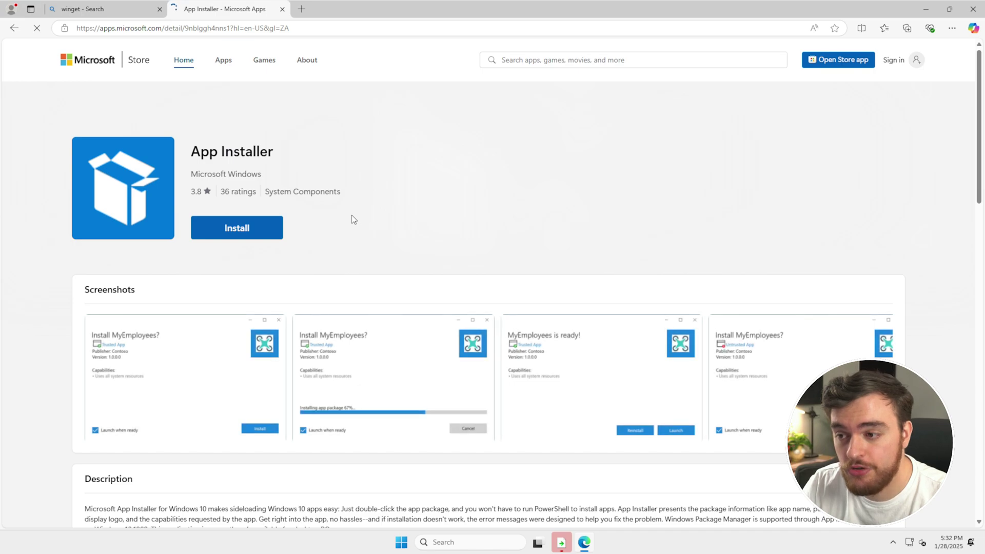
left_click(237, 227)
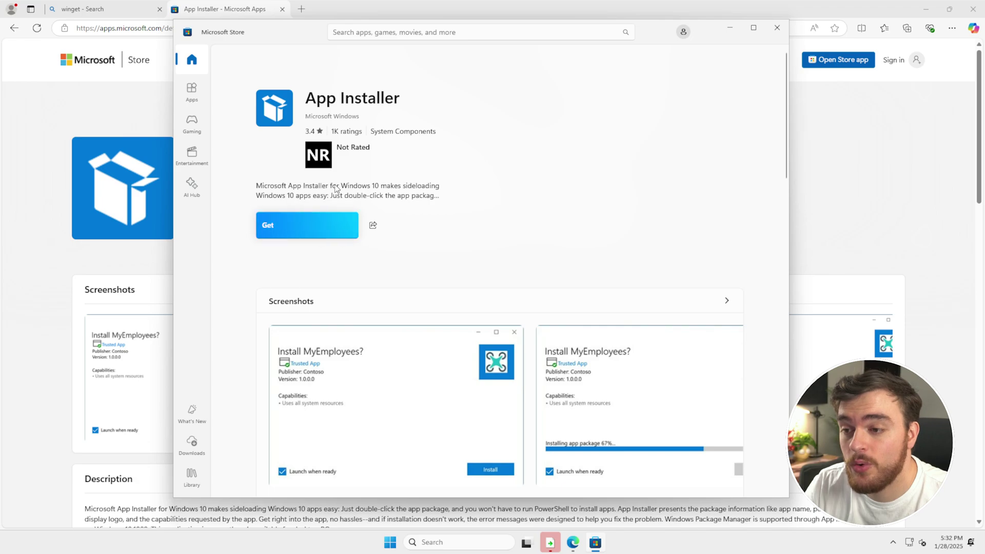
left_click(318, 224)
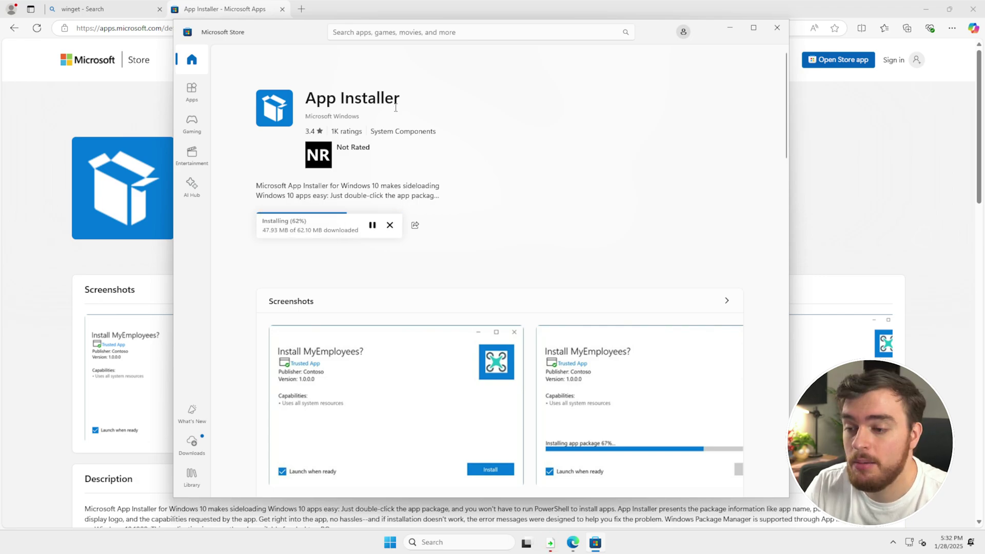
left_click(777, 27)
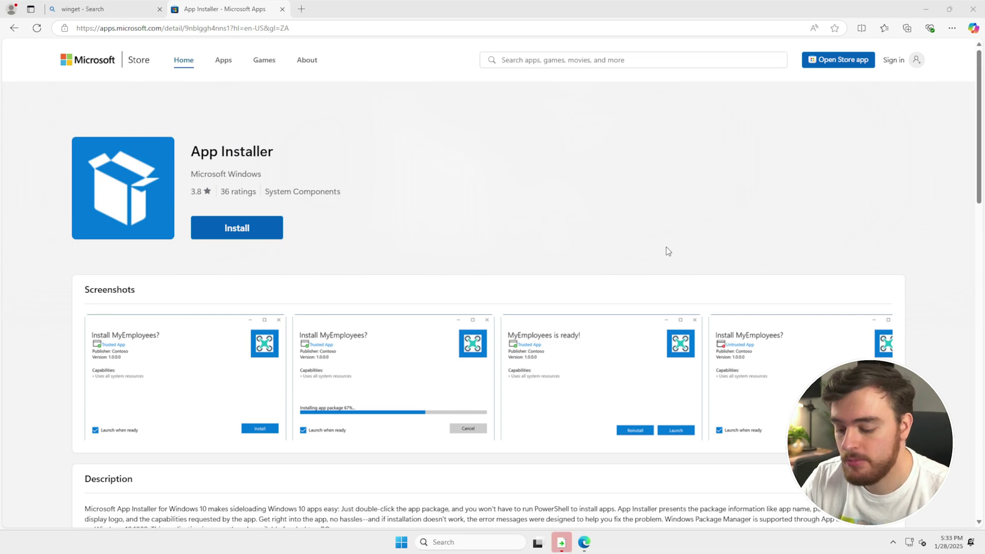
- Open Command Prompt as administrator and run winget without arguments to check that the command is available
key("super")
type("p")
key("BackSpace")
type("c")
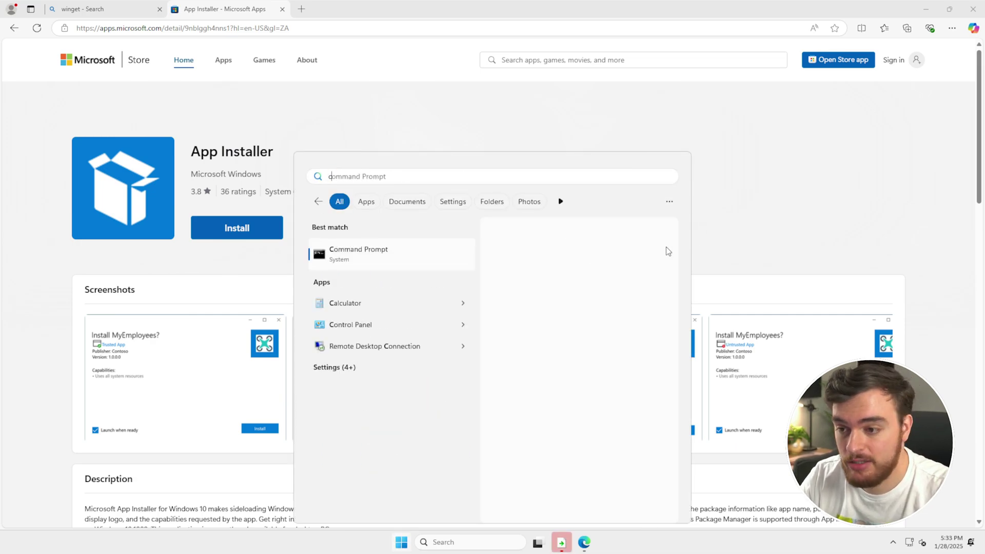
type("md")
left_click(553, 341)
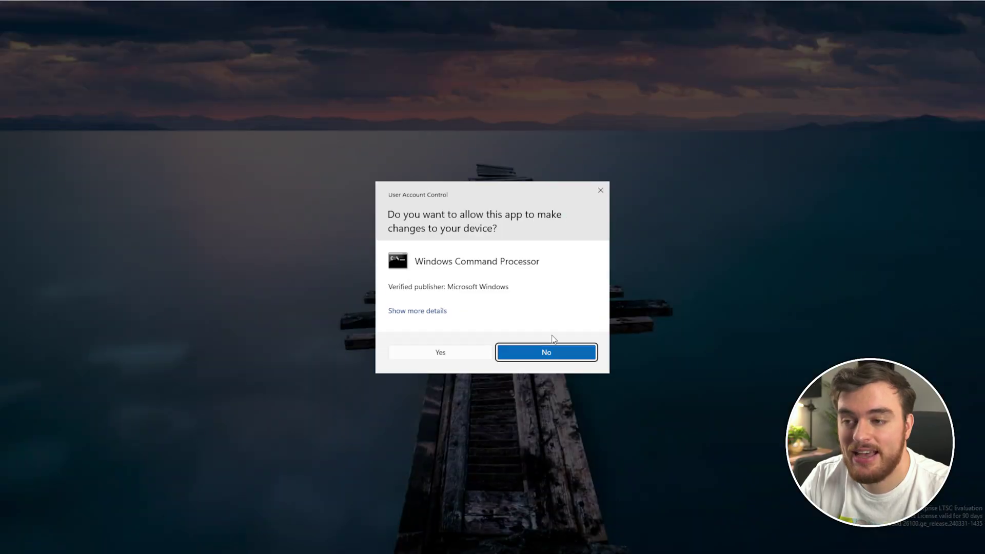
left_click(468, 355)
left_click_drag(419, 108, 507, 141)
type("winget")
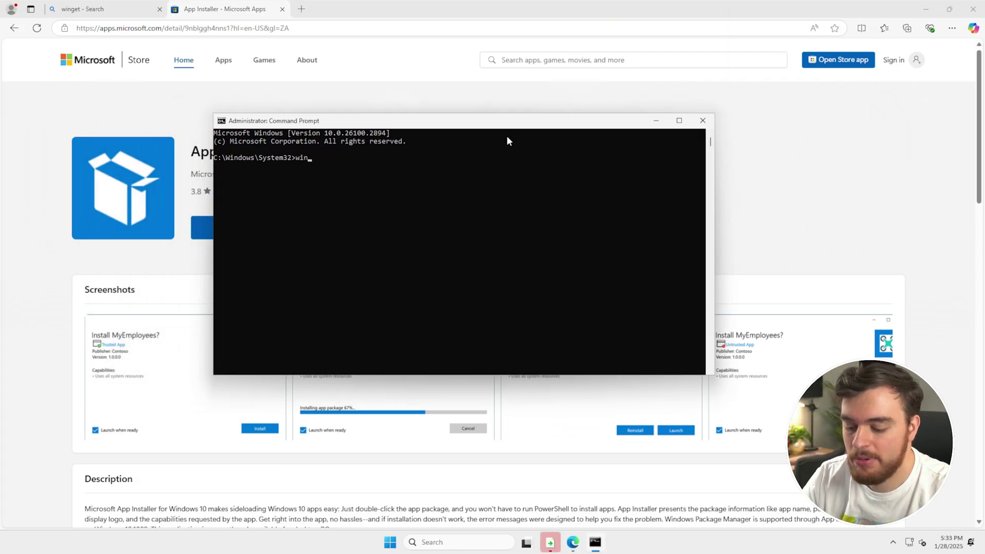
key("Return")
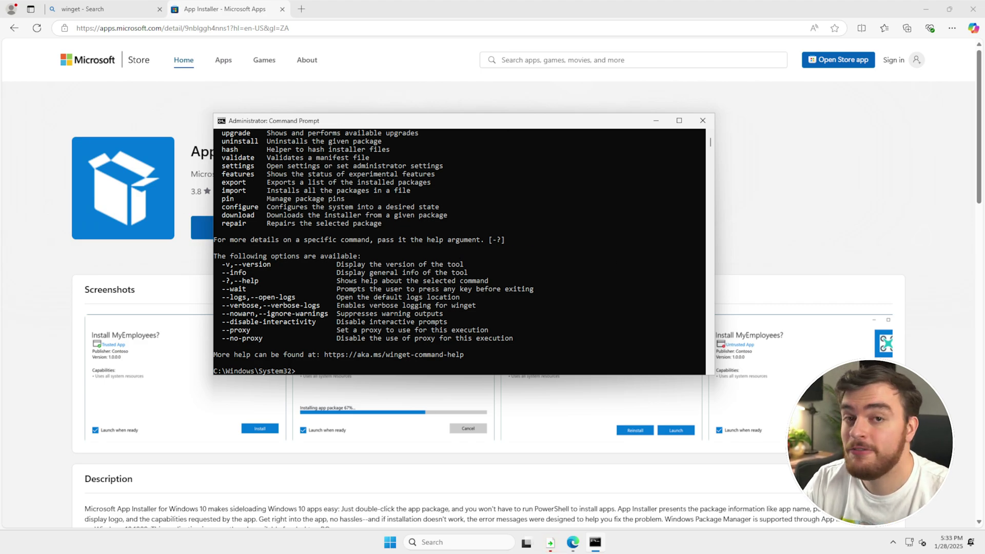
- Install Microsoft Photos with "winget install 9WZDNCRFJBH4", agreeing to the source and publisher terms
type("winget ")
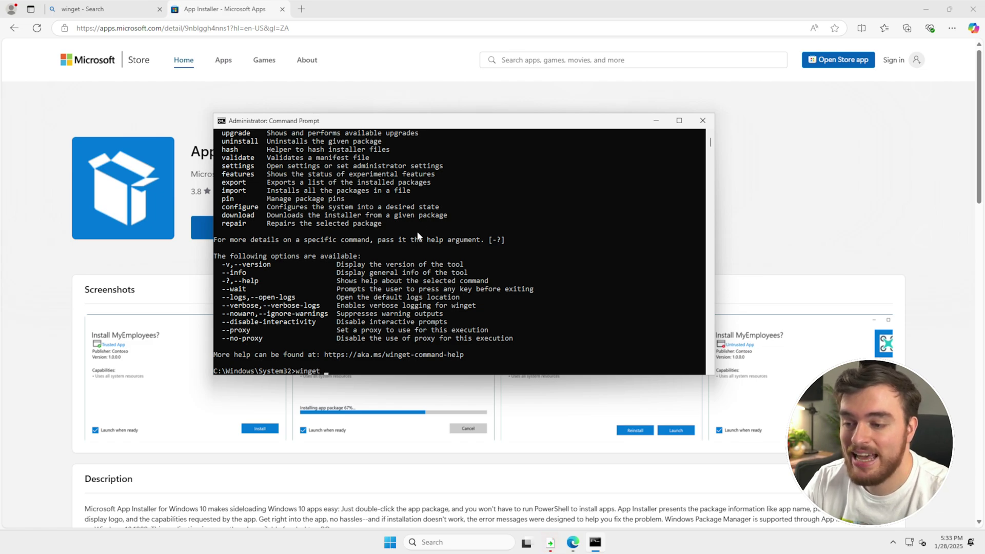
type("instl")
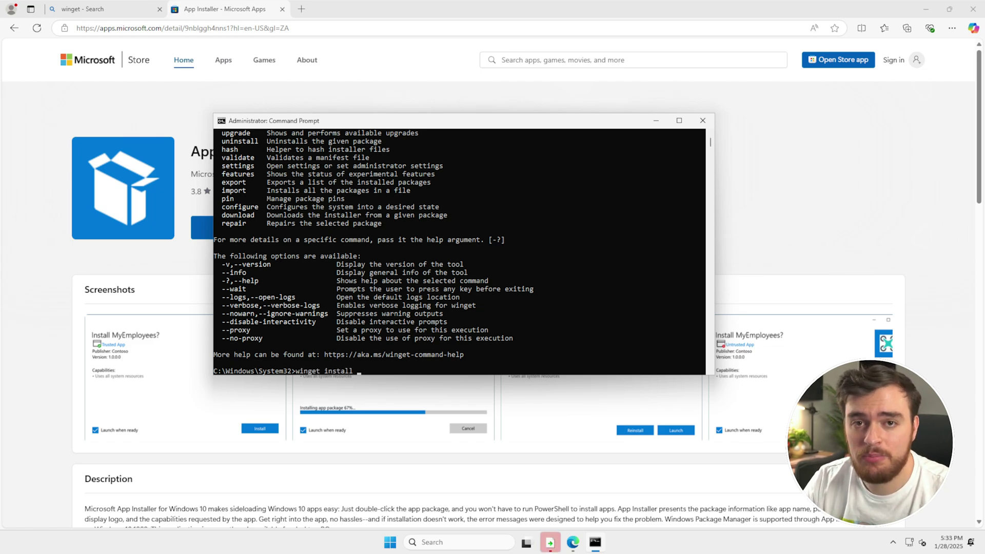
type("9WZDNCRFJBH4")
key("shift+Home")
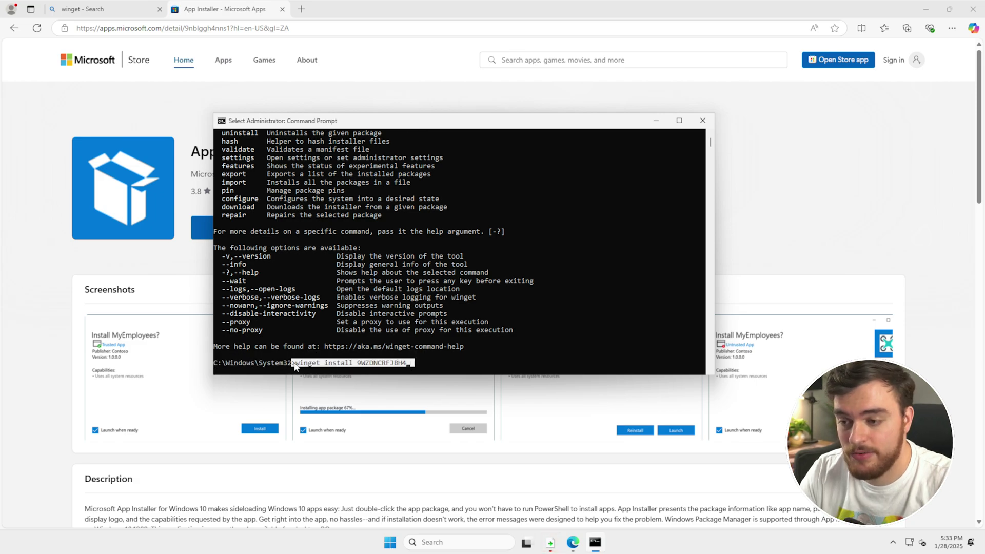
key("Escape")
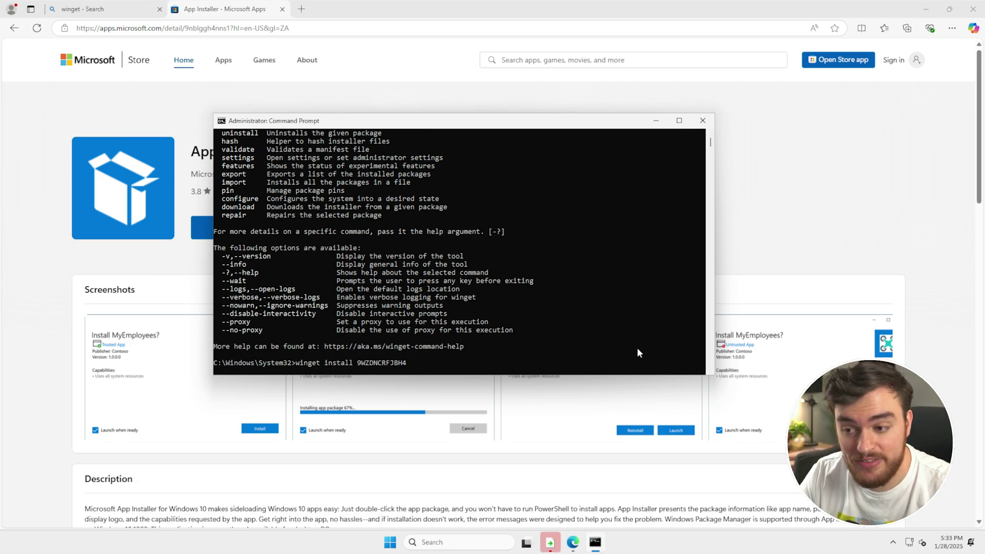
key("Return")
type("y")
key("Return")
type("y")
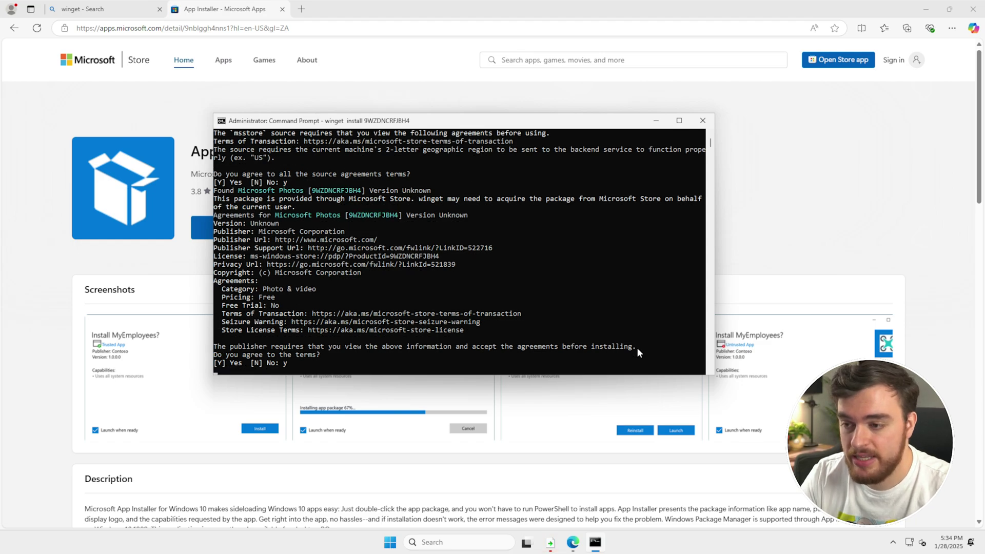
key("Return")
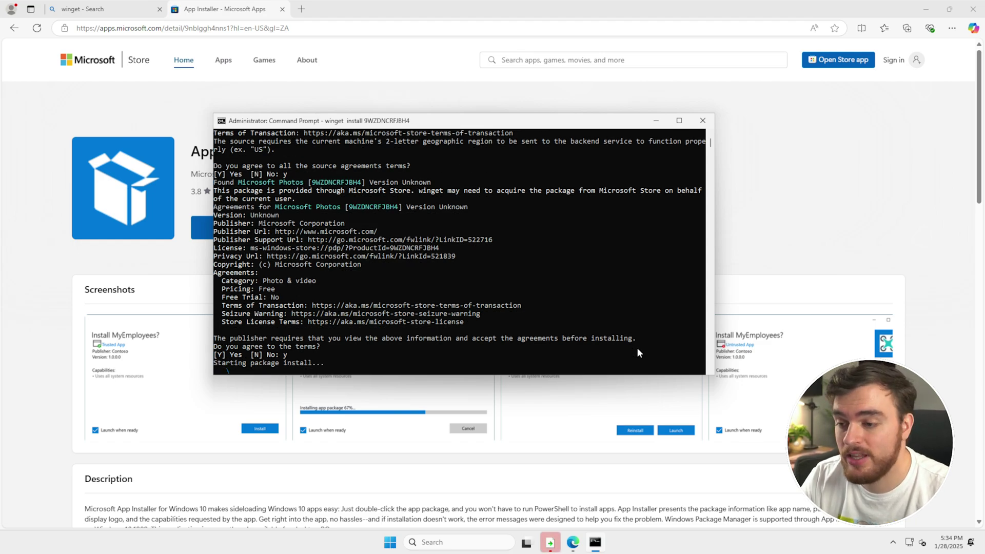
- Launch the newly installed Photos app, go through its two introduction pages without signing in to OneDrive, and close it
key("super")
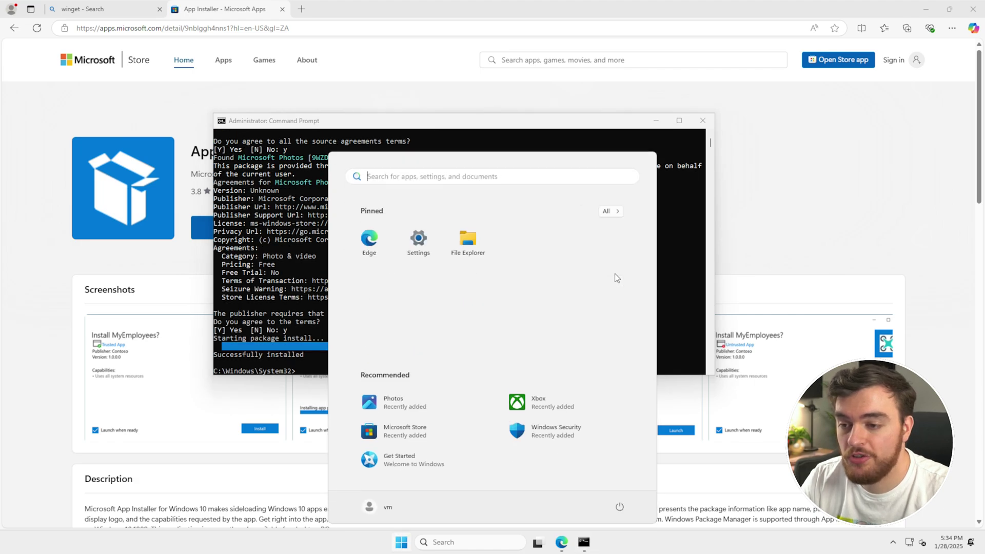
left_click(439, 400)
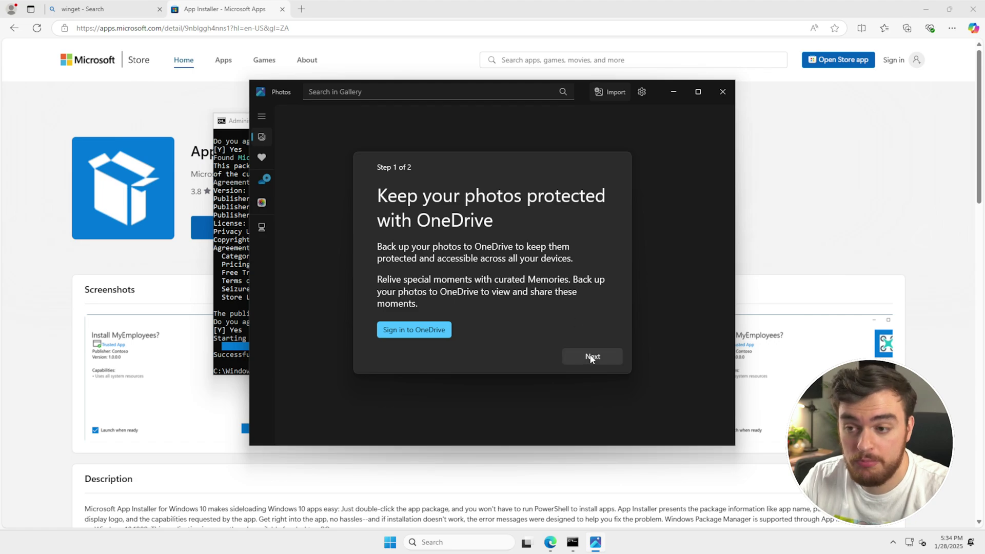
left_click(591, 357)
left_click(592, 356)
left_click(723, 91)
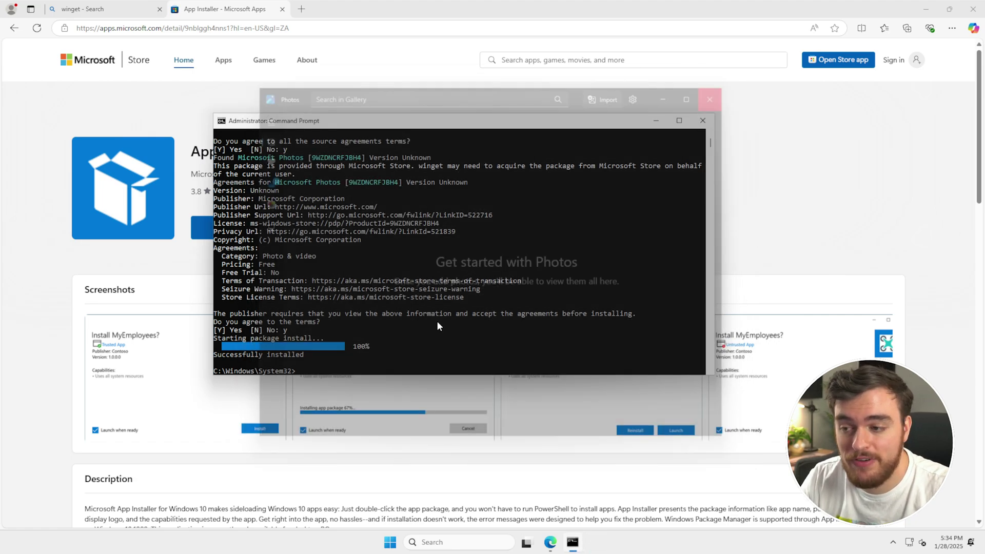